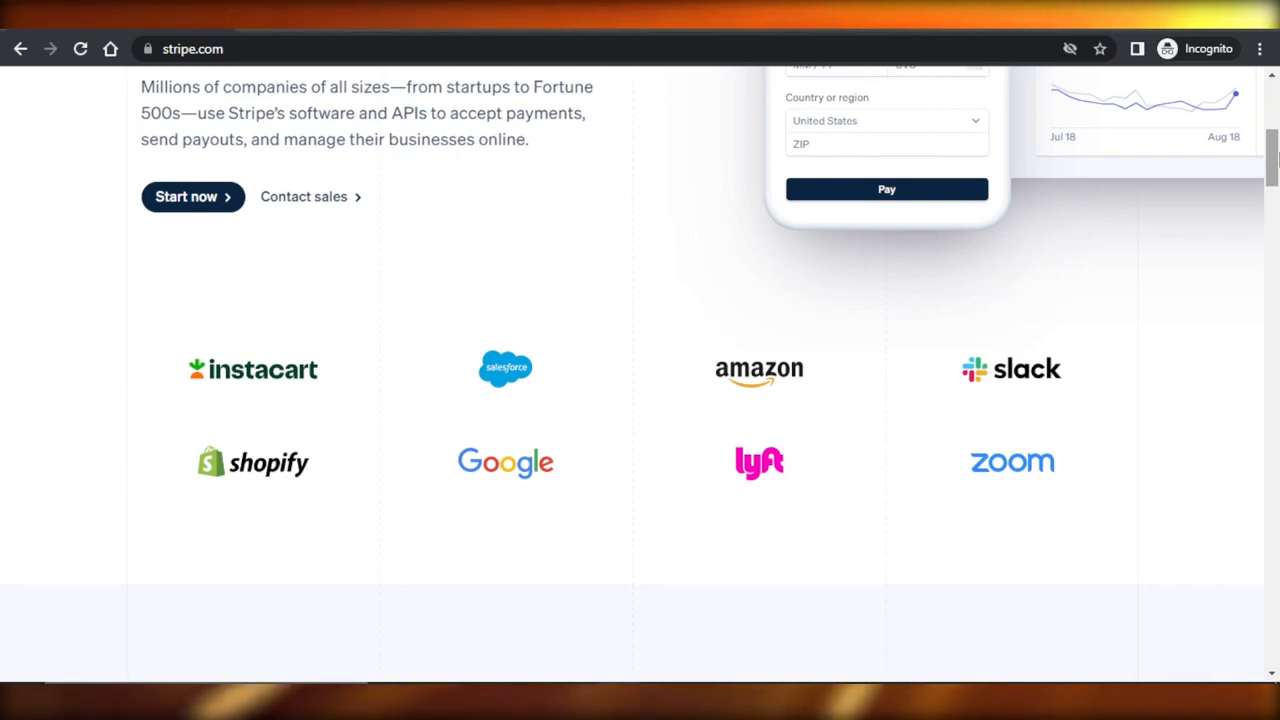
Examine the Stripe homepage's sections on payments products, developer APIs and global scale, and the fields of the account sign-up form.
scroll(1276, 150, "down", 10)
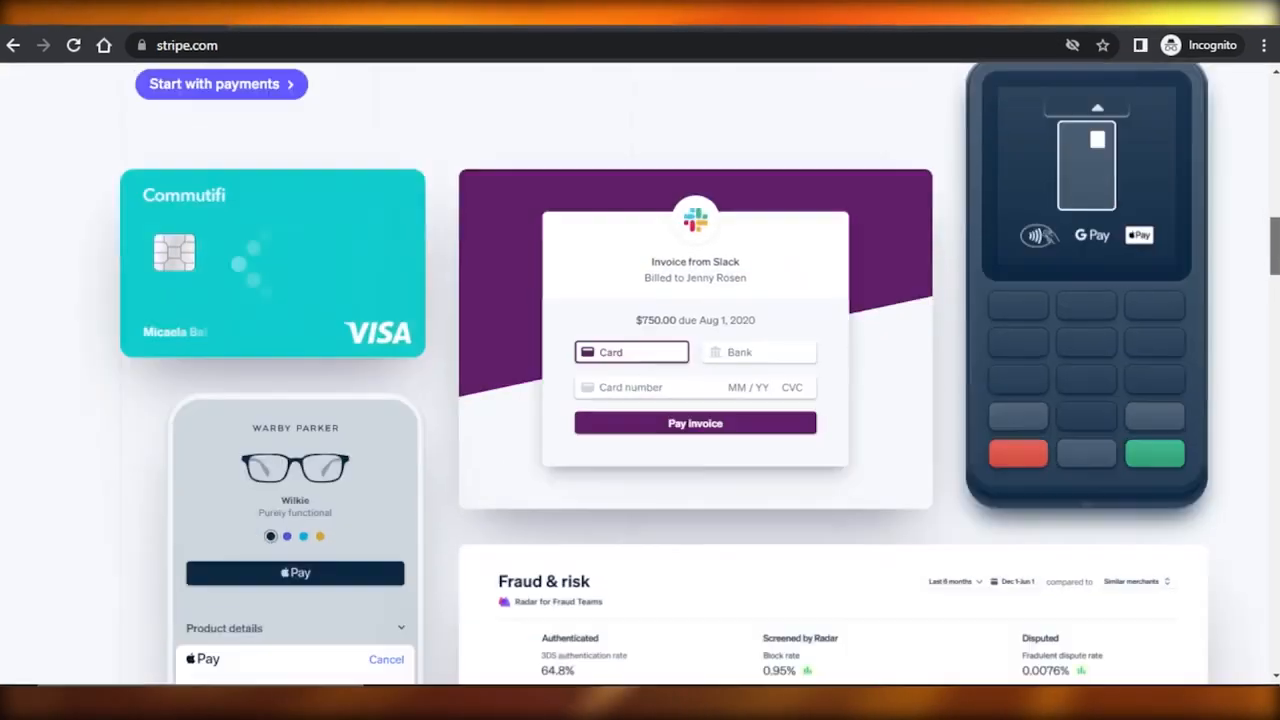
scroll(640, 374, "down", 4)
scroll(640, 374, "up", 15)
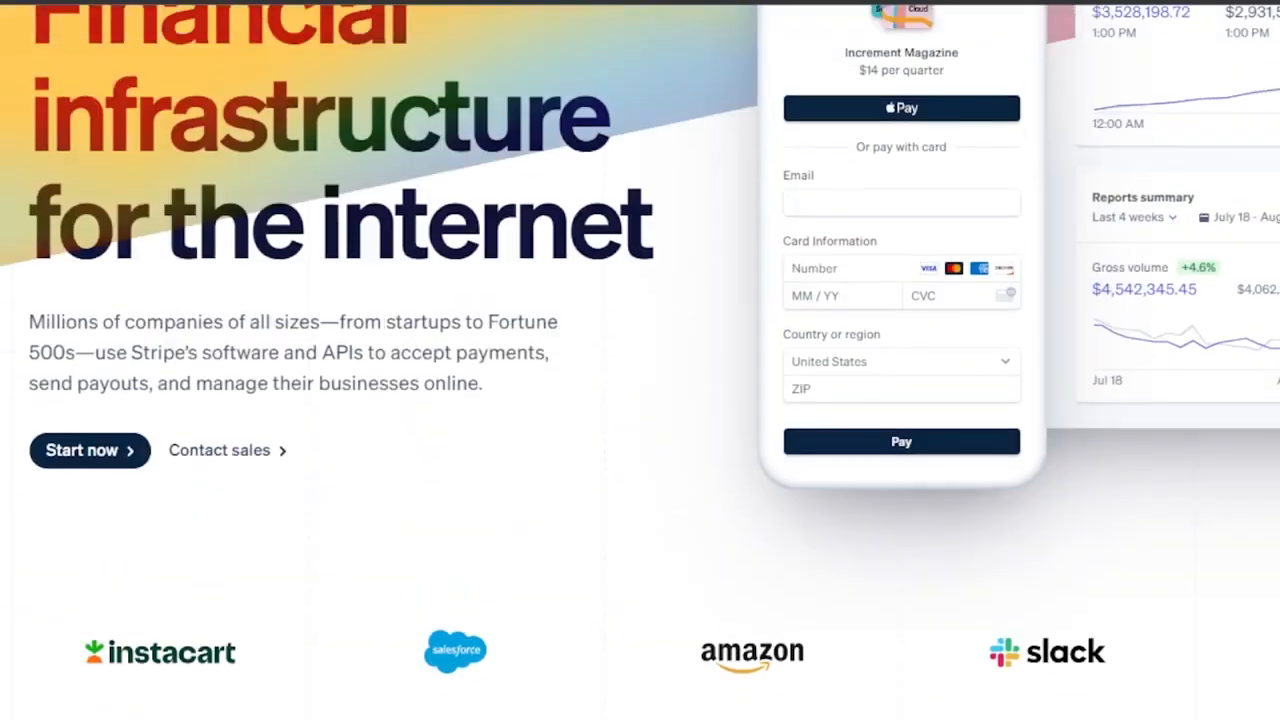
scroll(640, 360, "up", 2)
scroll(640, 360, "down", 10)
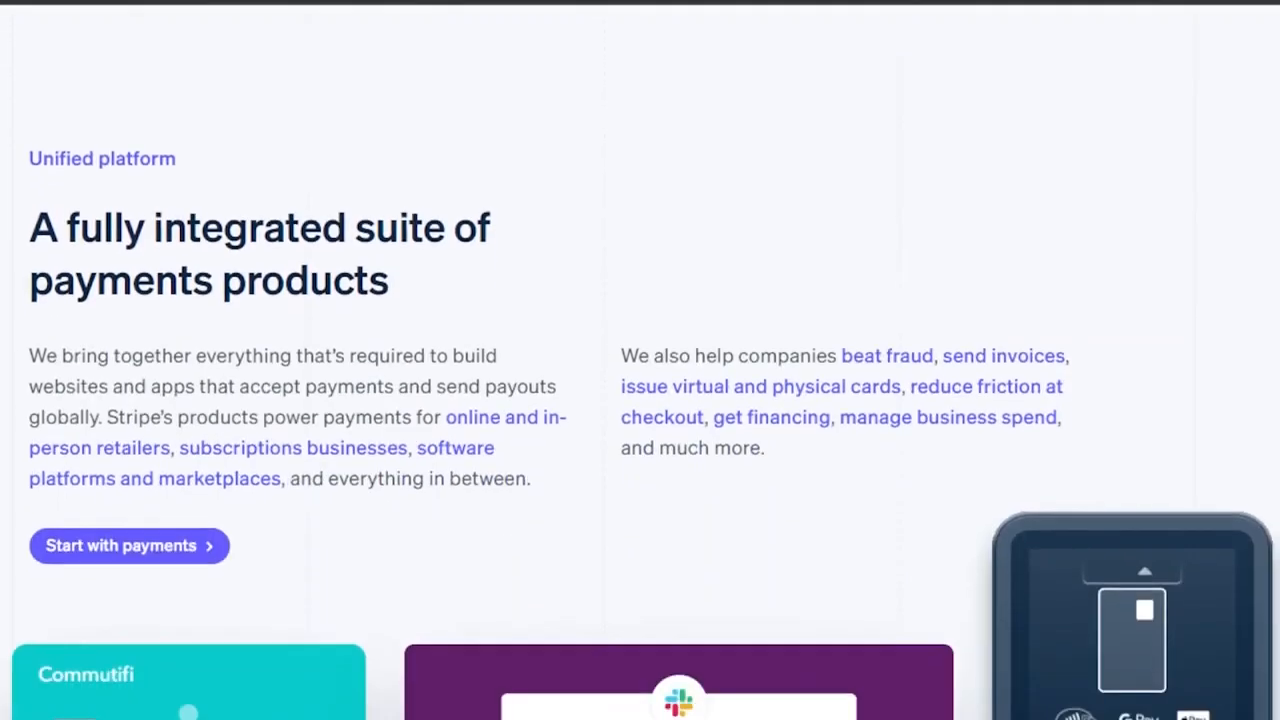
scroll(640, 360, "down", 12)
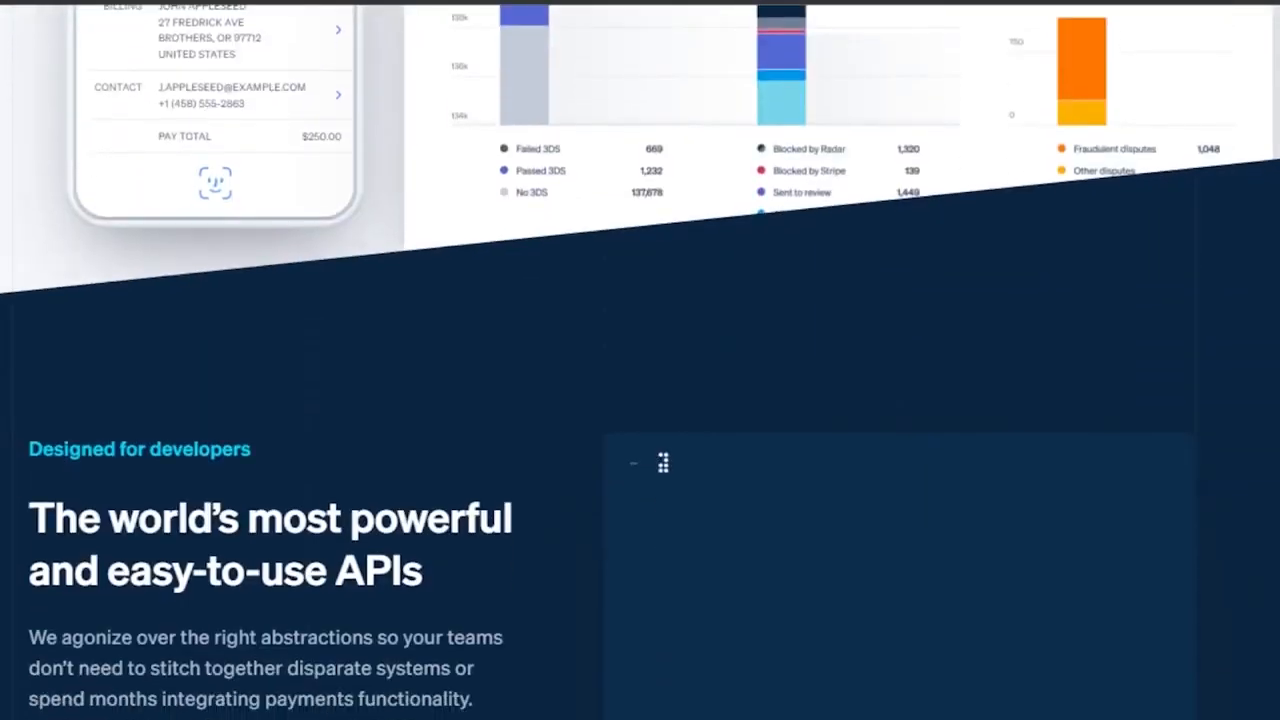
scroll(640, 360, "down", 10)
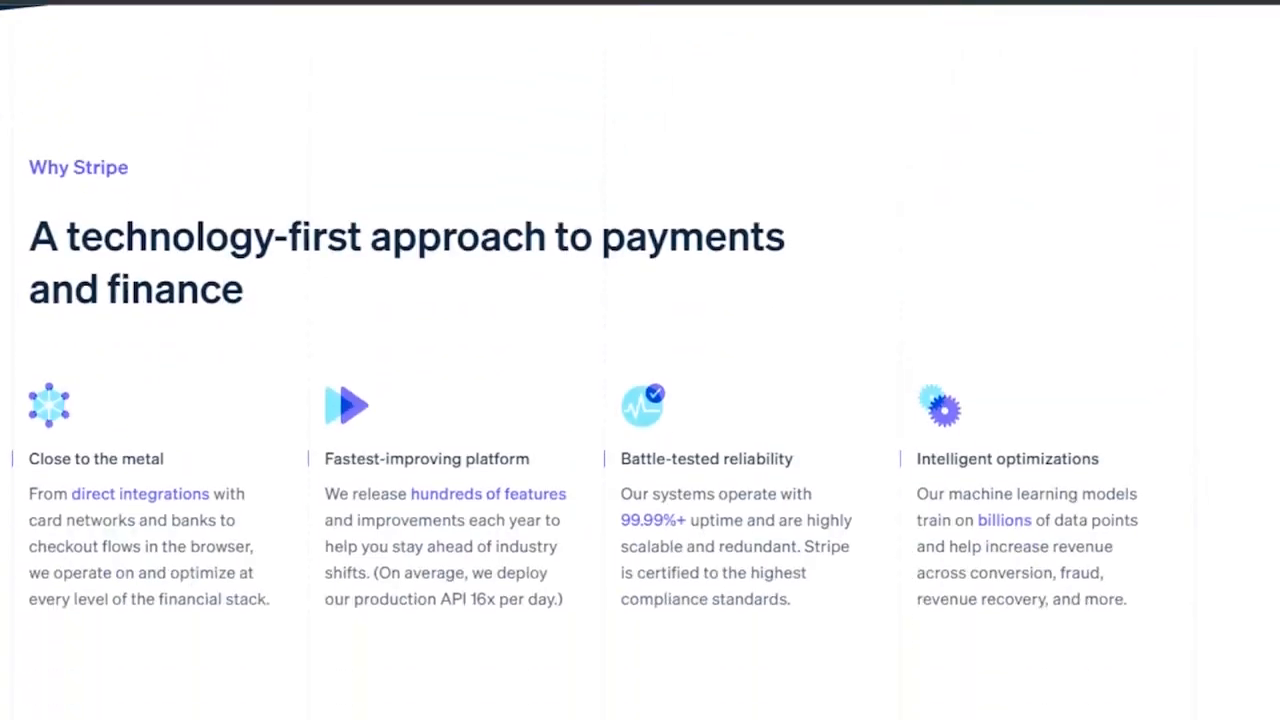
scroll(640, 360, "down", 10)
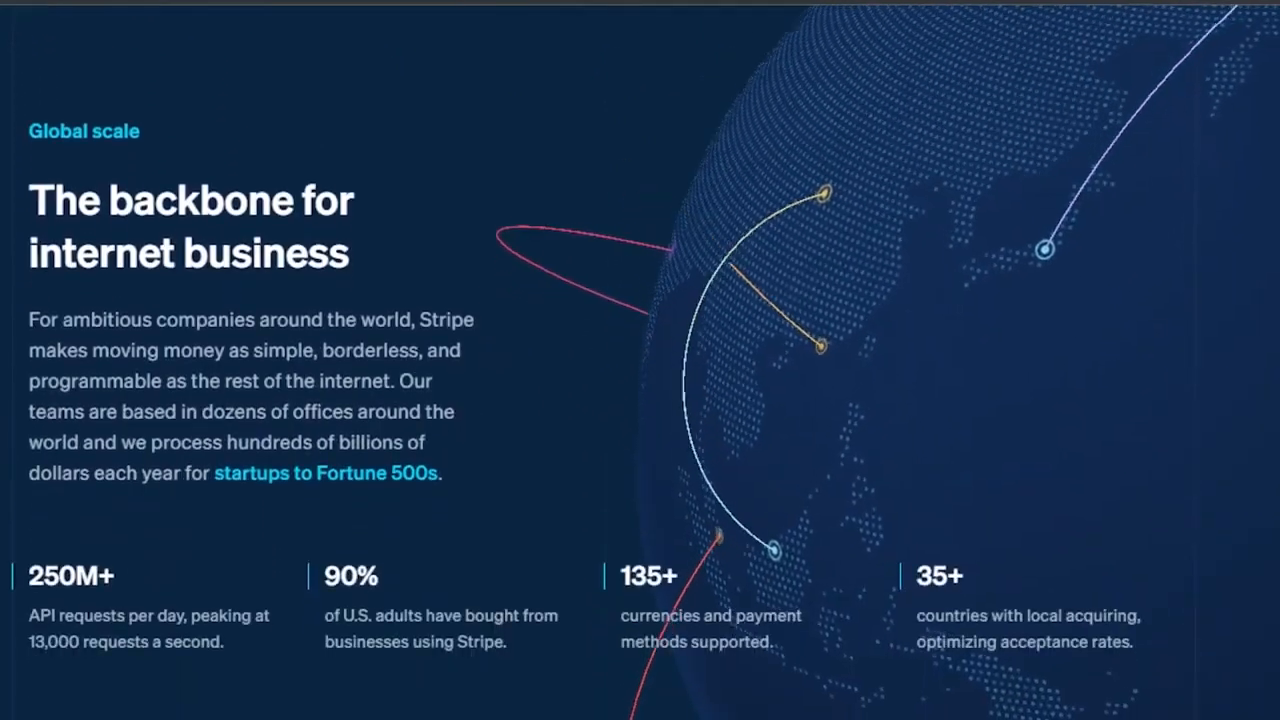
scroll(640, 360, "up", 18)
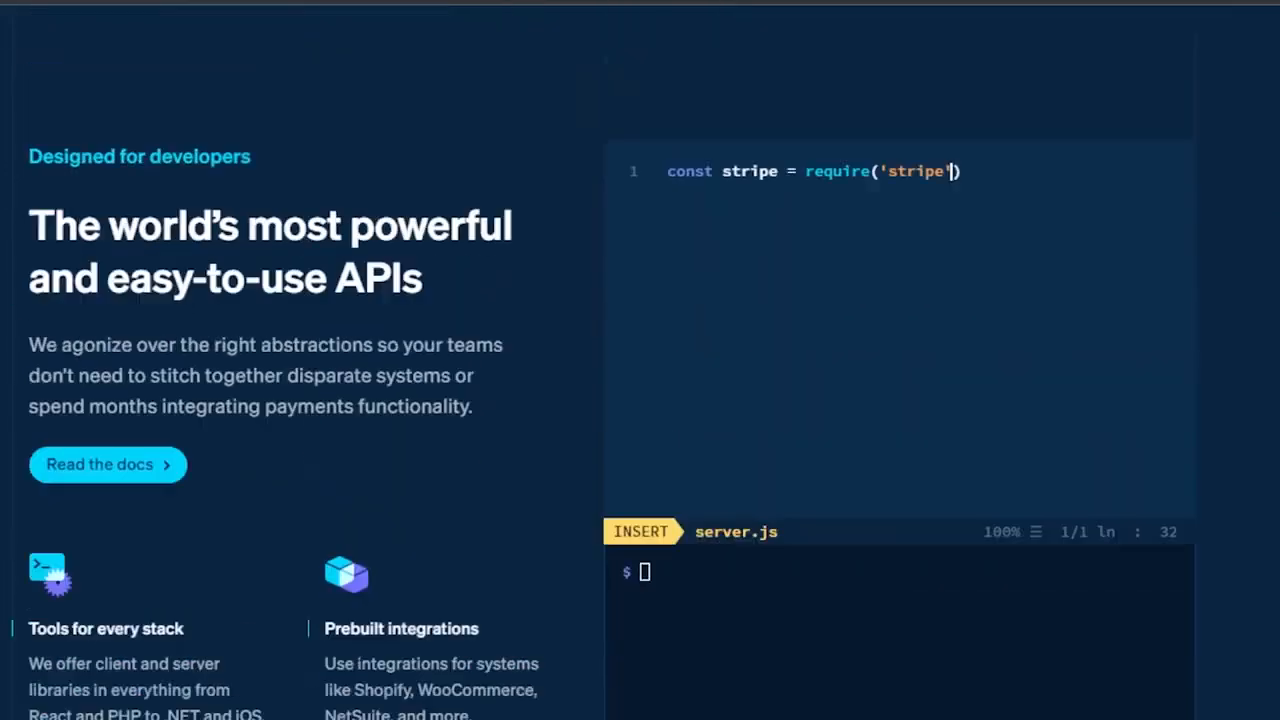
scroll(640, 360, "up", 15)
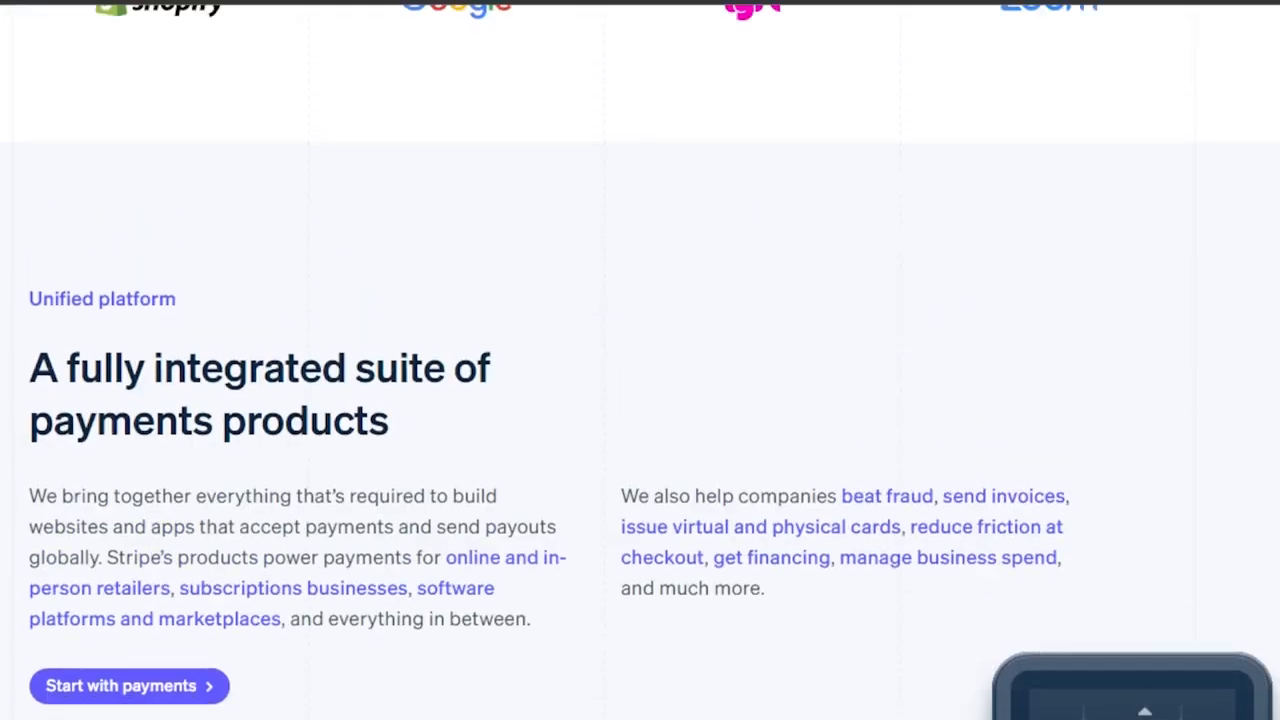
scroll(640, 360, "up", 3)
scroll(640, 360, "up", 7)
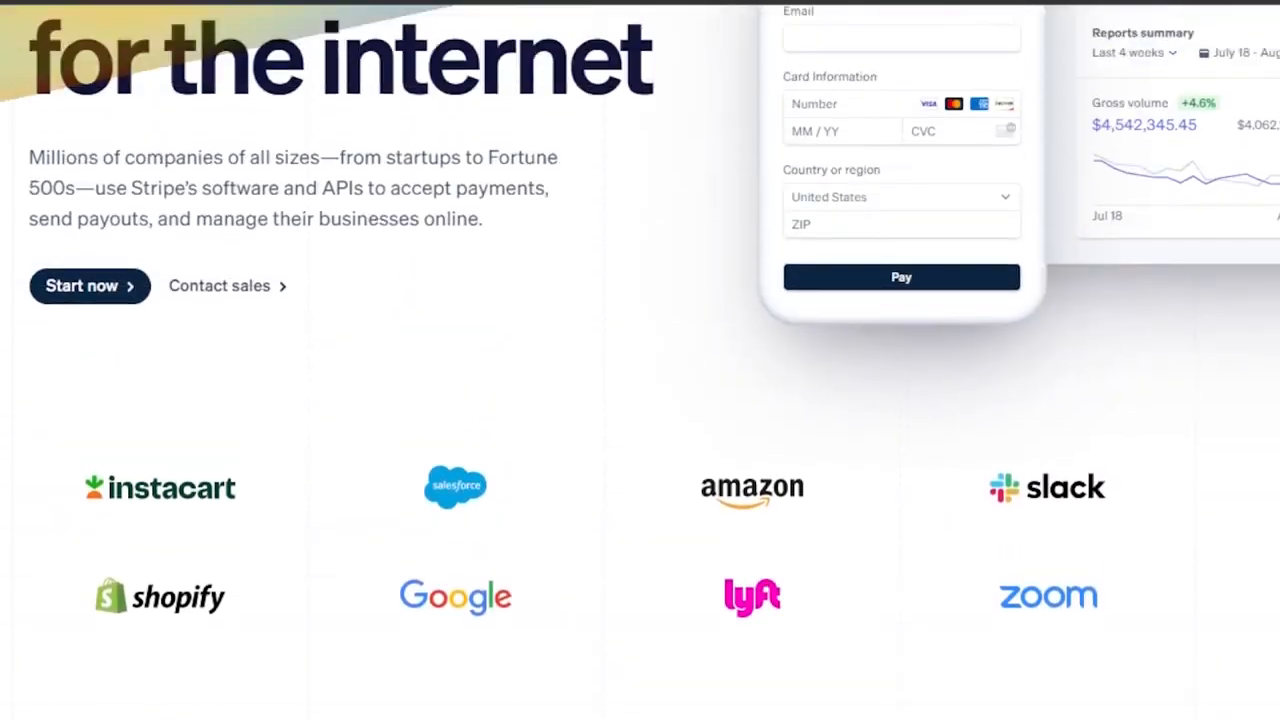
scroll(640, 360, "down", 1)
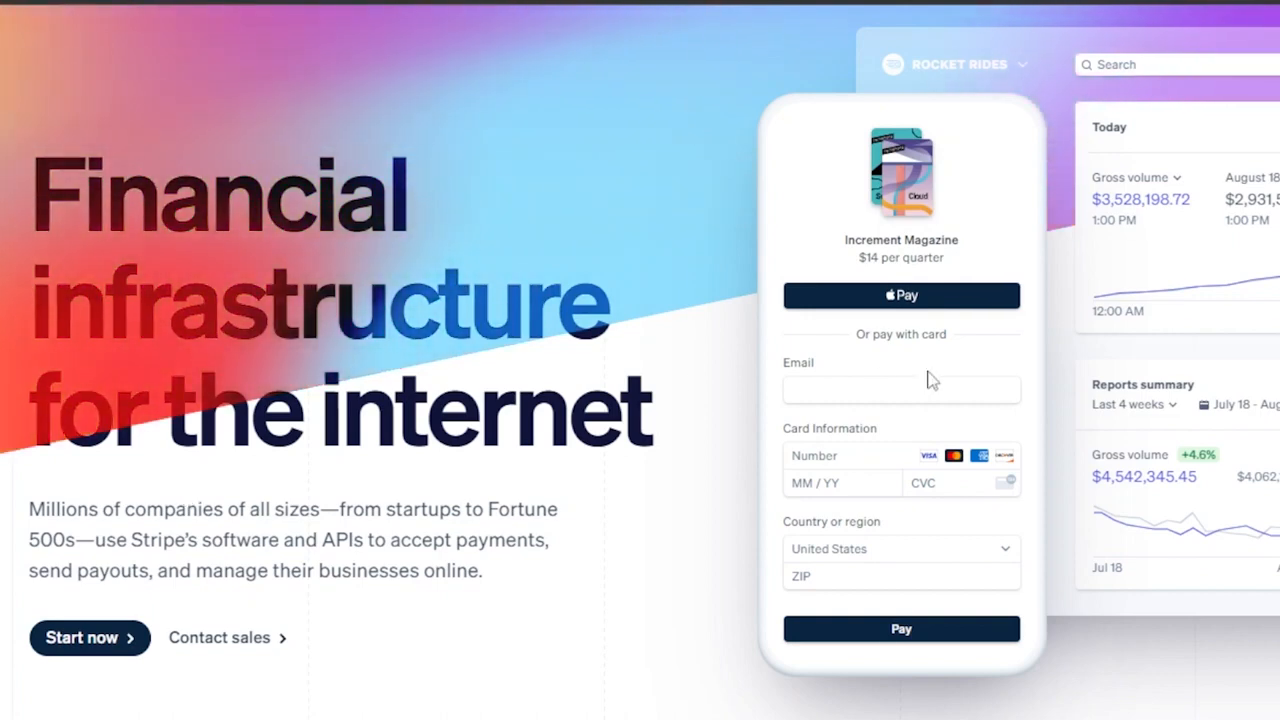
scroll(184, 497, "down", 1)
scroll(640, 360, "down", 10)
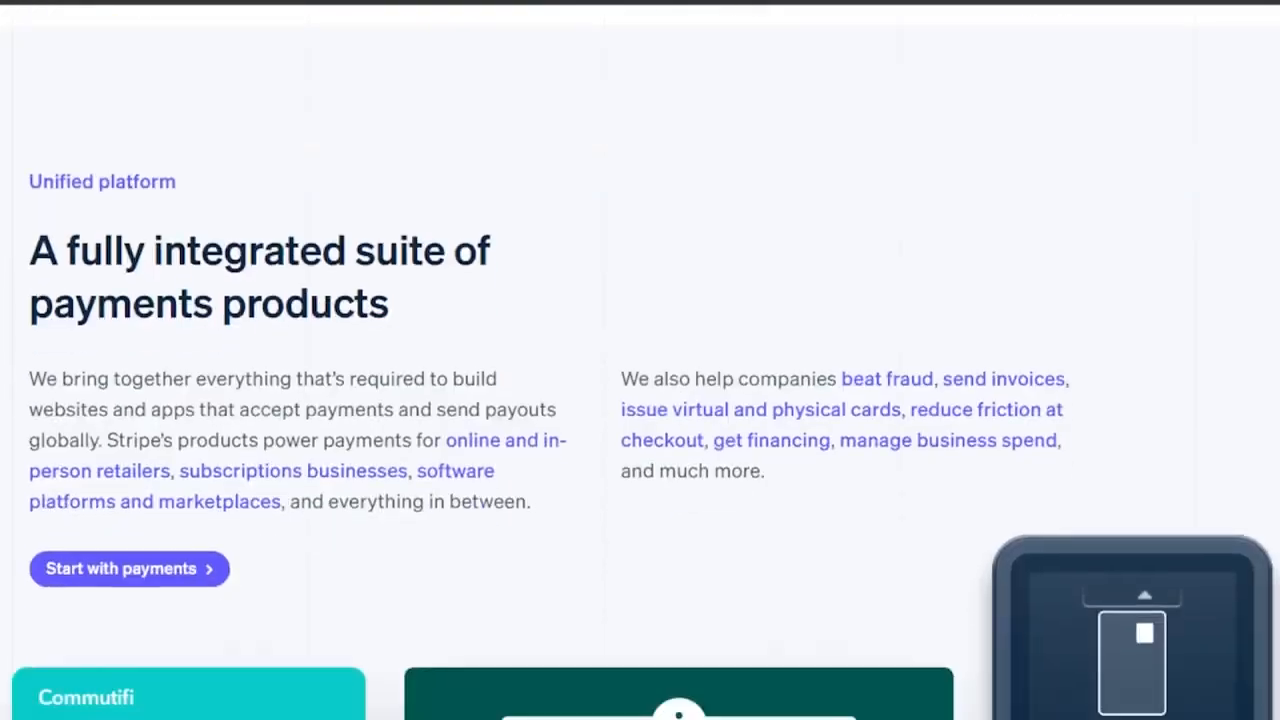
scroll(640, 360, "down", 3)
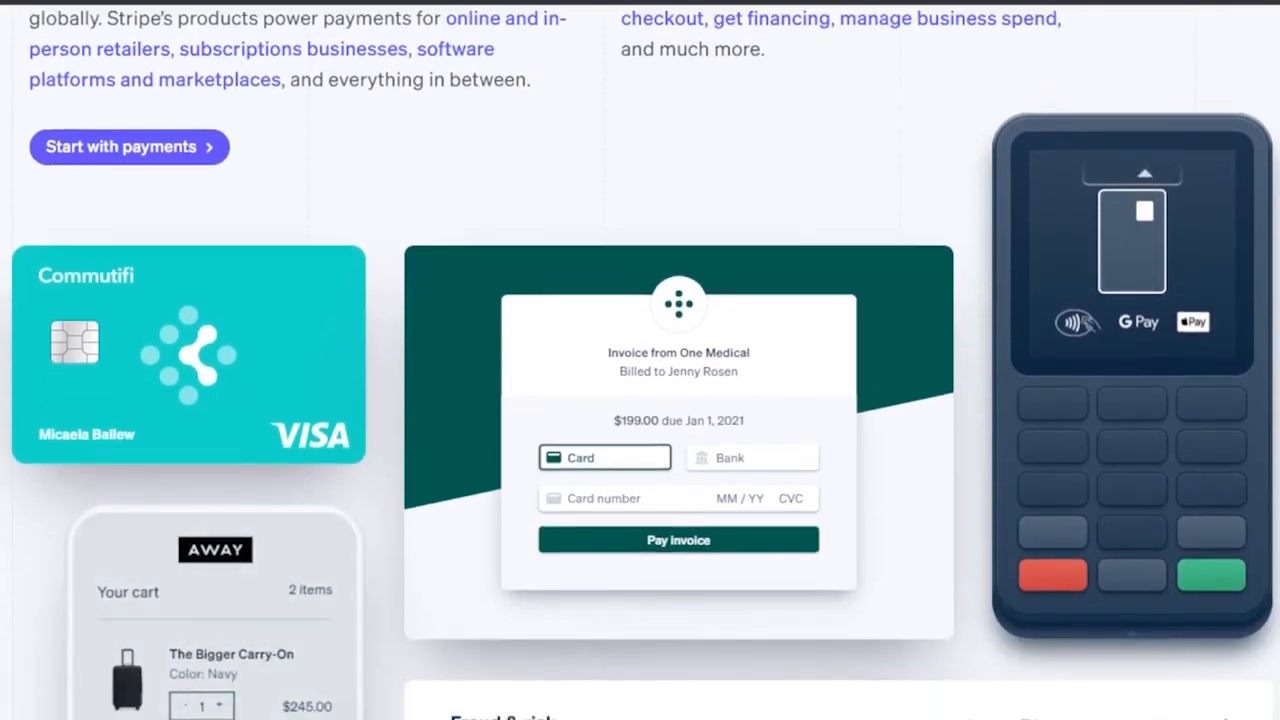
scroll(640, 360, "up", 1)
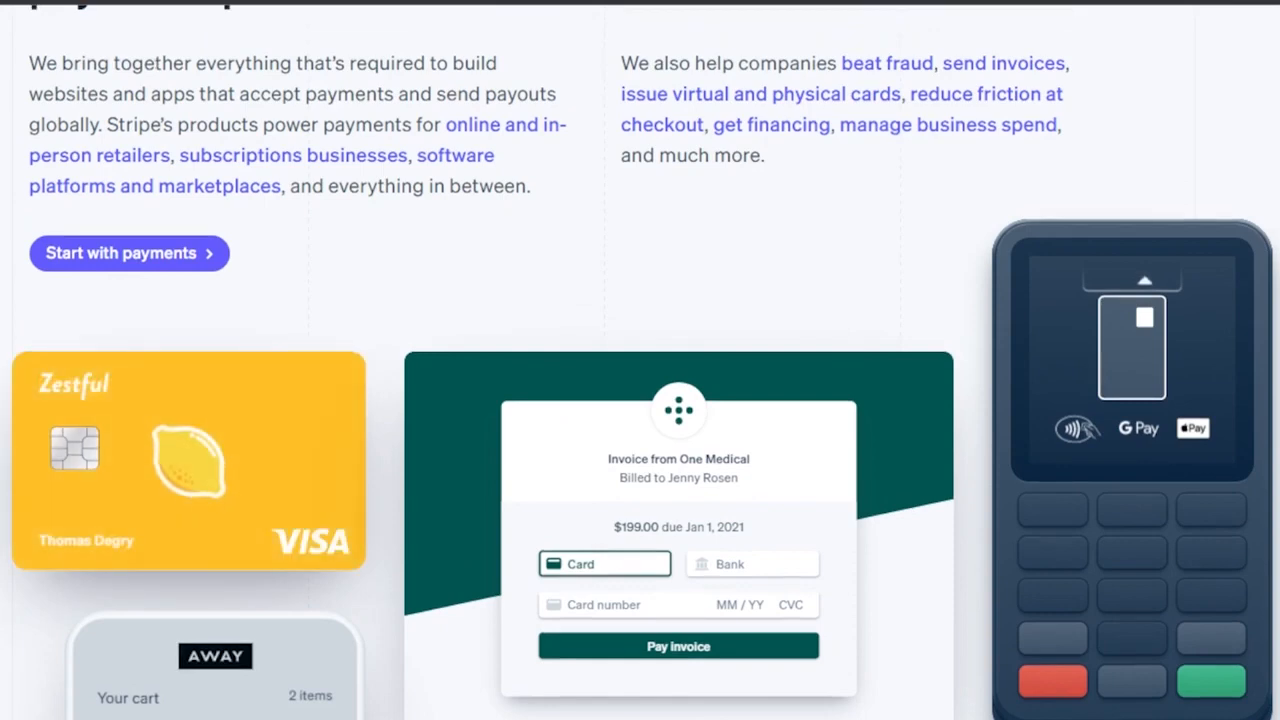
scroll(640, 360, "down", 3)
scroll(640, 360, "down", 5)
scroll(640, 360, "down", 3)
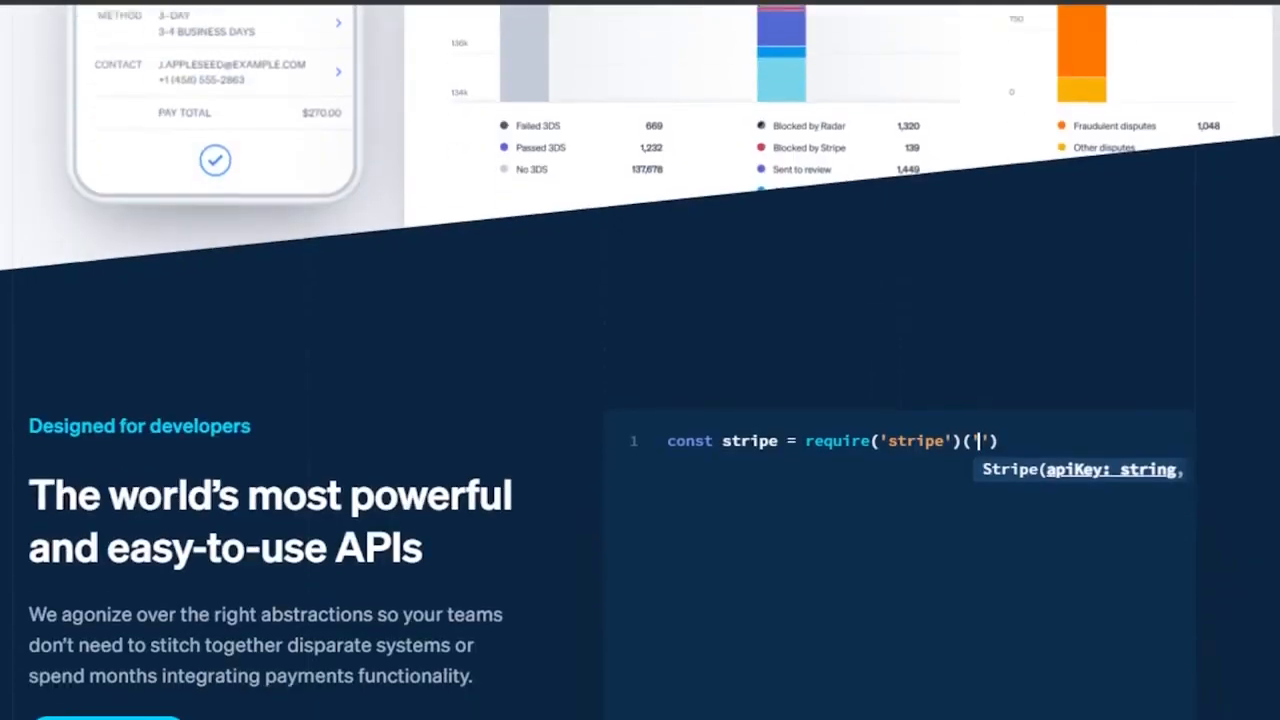
scroll(903, 128, "up", 20)
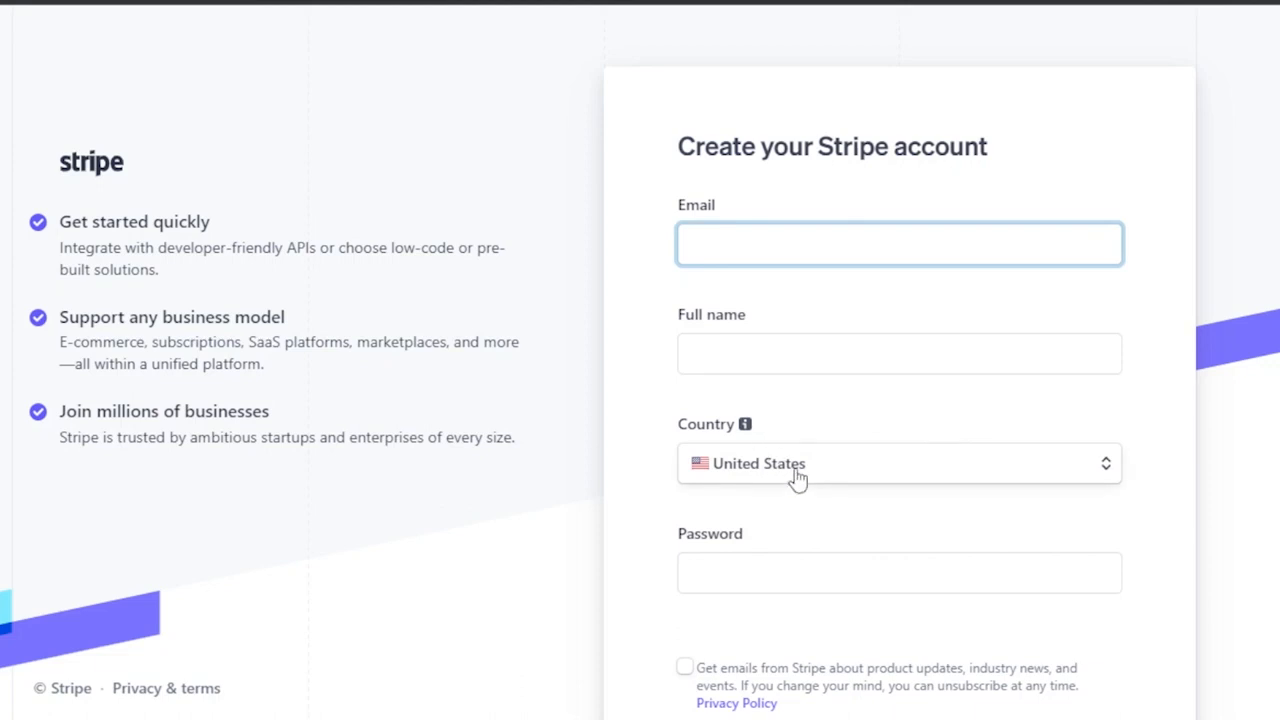
scroll(823, 554, "down", 2)
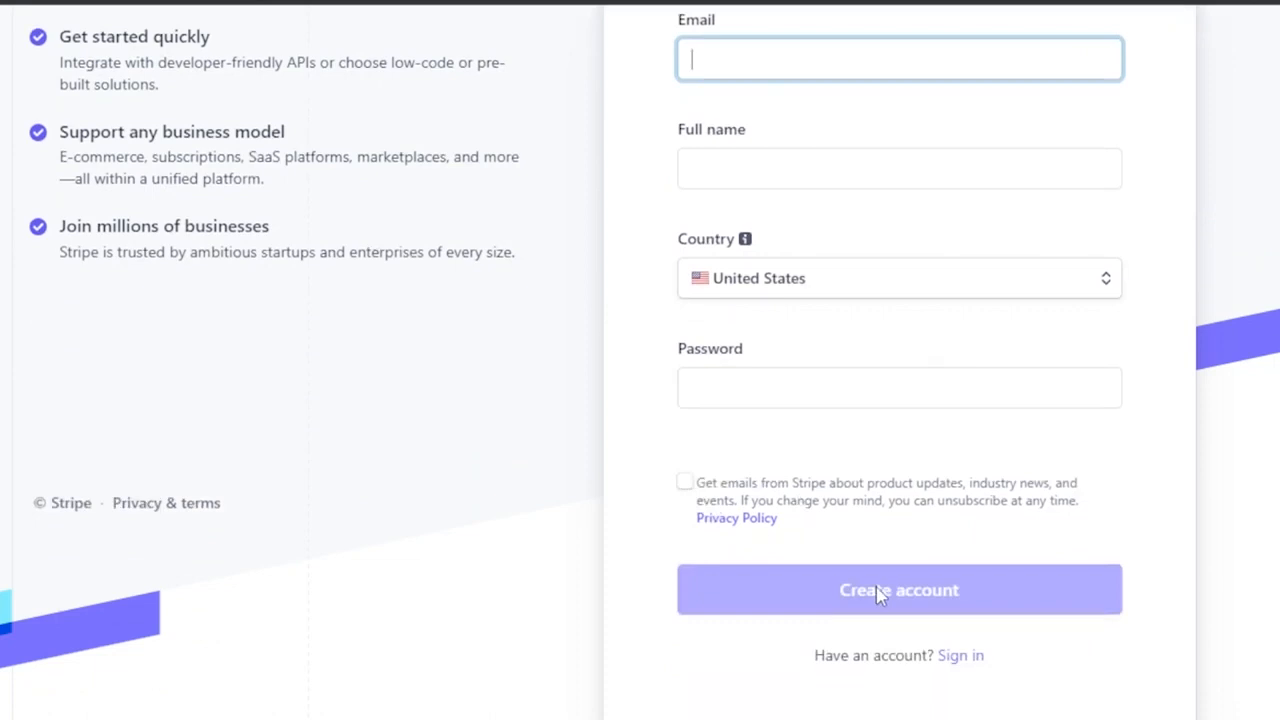
scroll(877, 592, "up", 2)
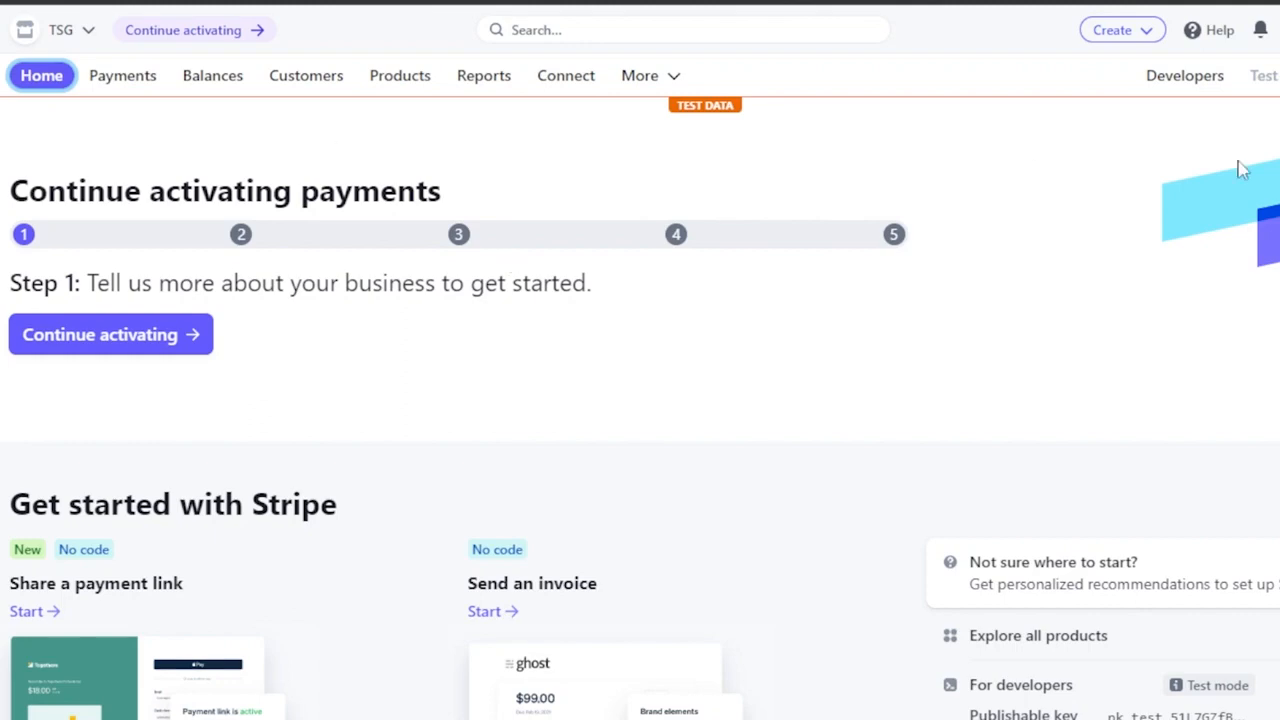
Open the Payment links page from the Stripe products and features and start creating a new payment link.
scroll(640, 400, "down", 5)
scroll(640, 400, "up", 5)
left_click(670, 88)
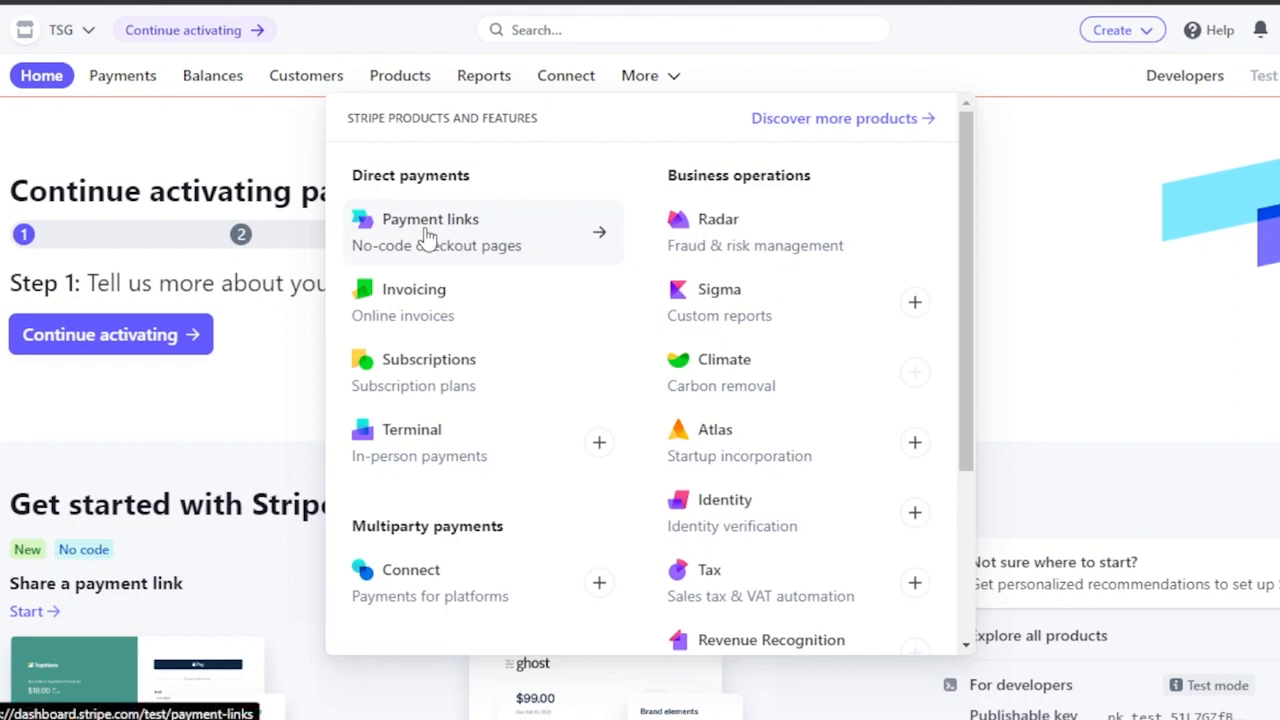
left_click(489, 240)
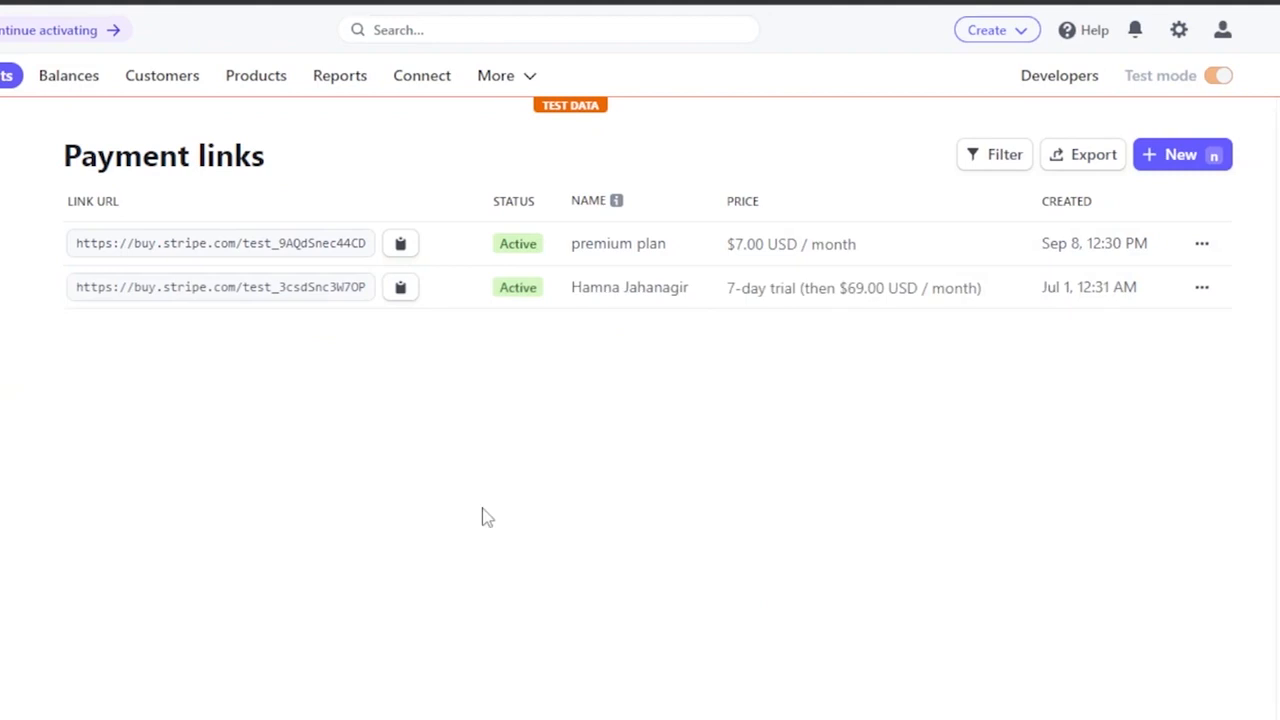
left_click(1172, 163)
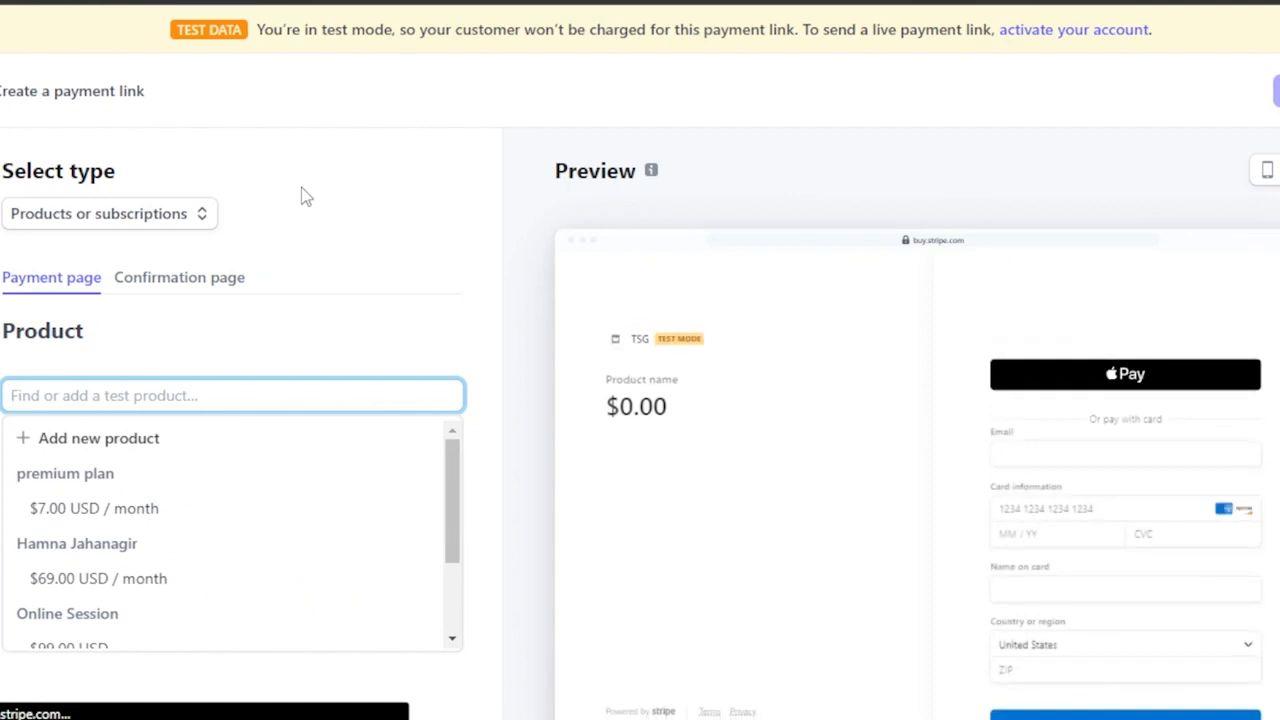
Choose Products or subscriptions as the payment link type and add the premium plan at $7.00 USD / month.
left_click(203, 218)
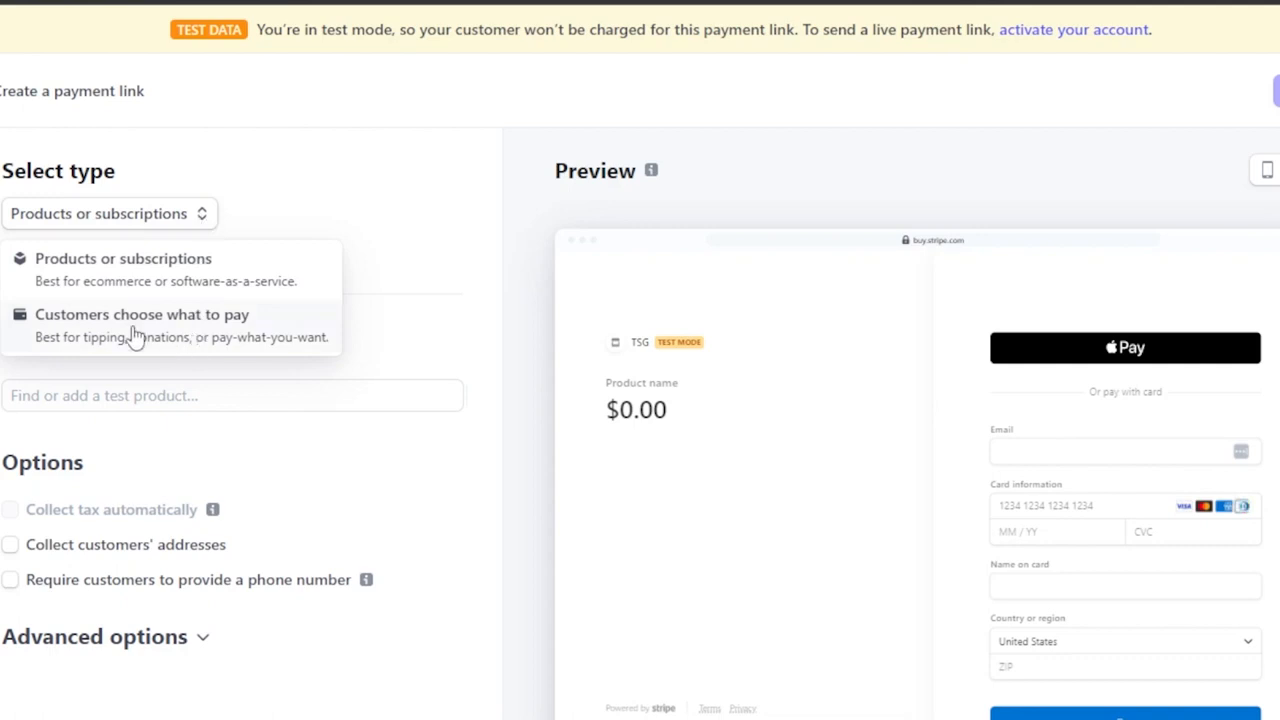
left_click(101, 285)
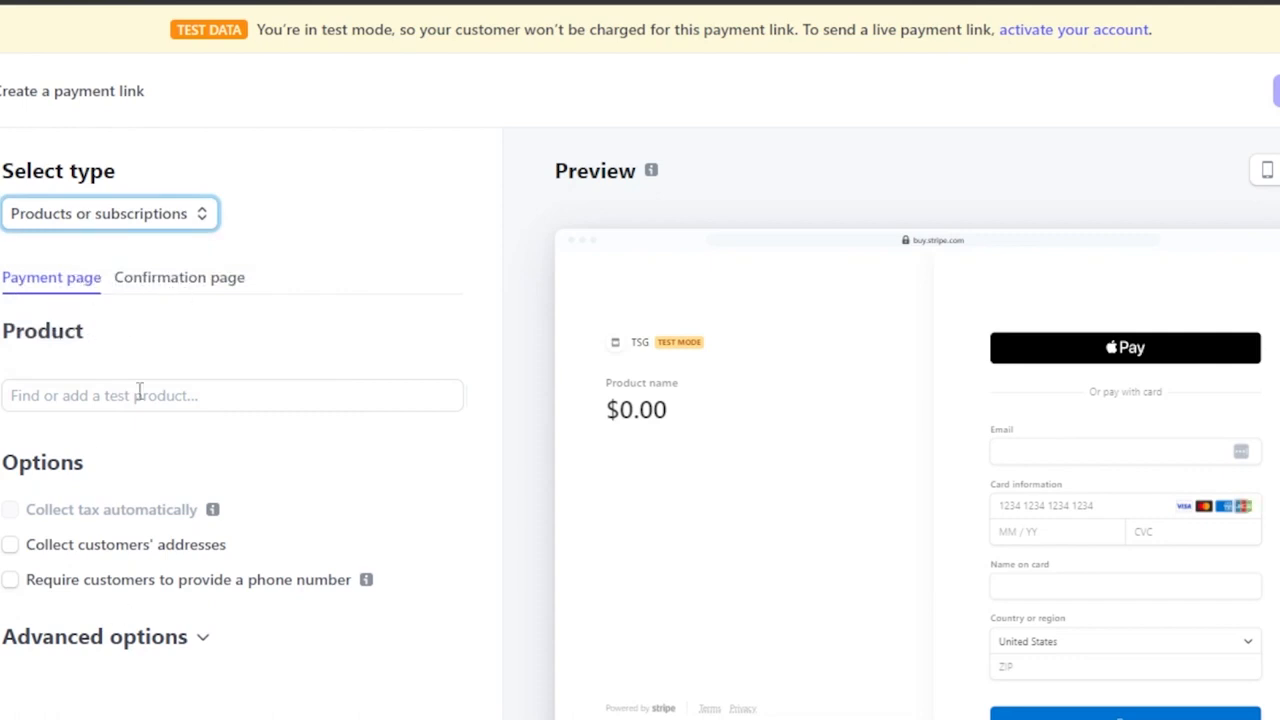
scroll(880, 440, "down", 1)
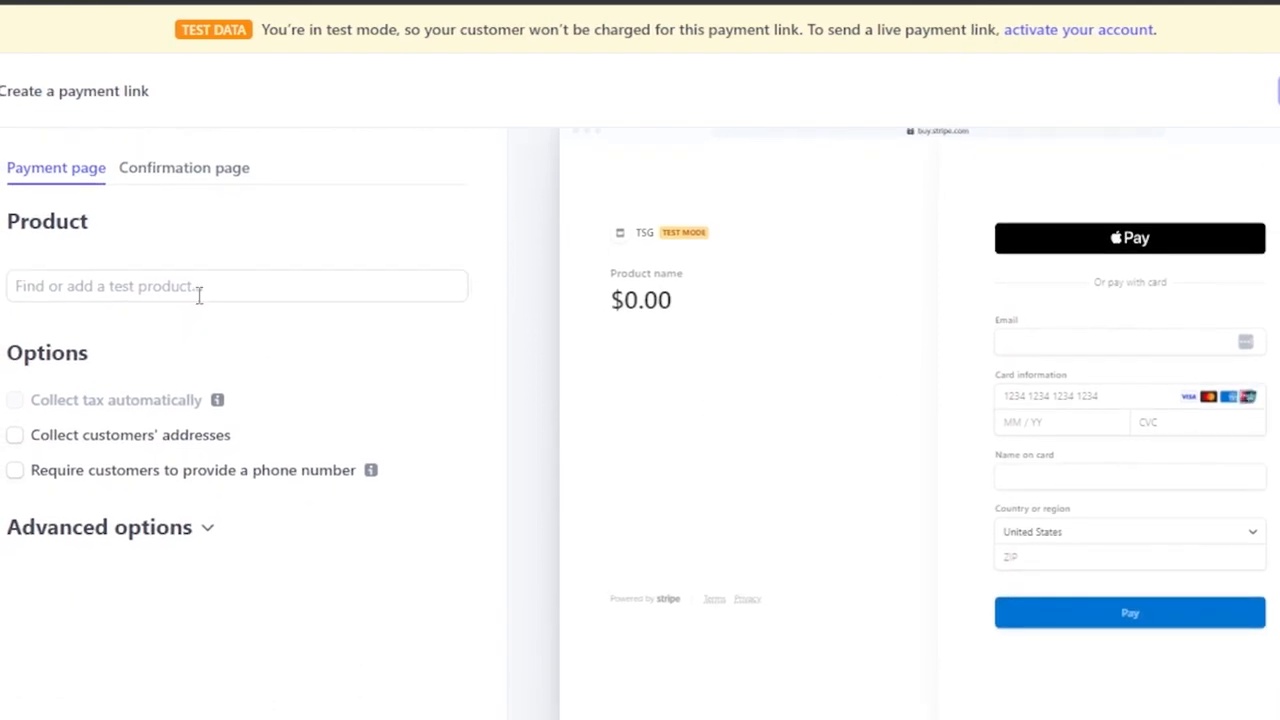
left_click(149, 286)
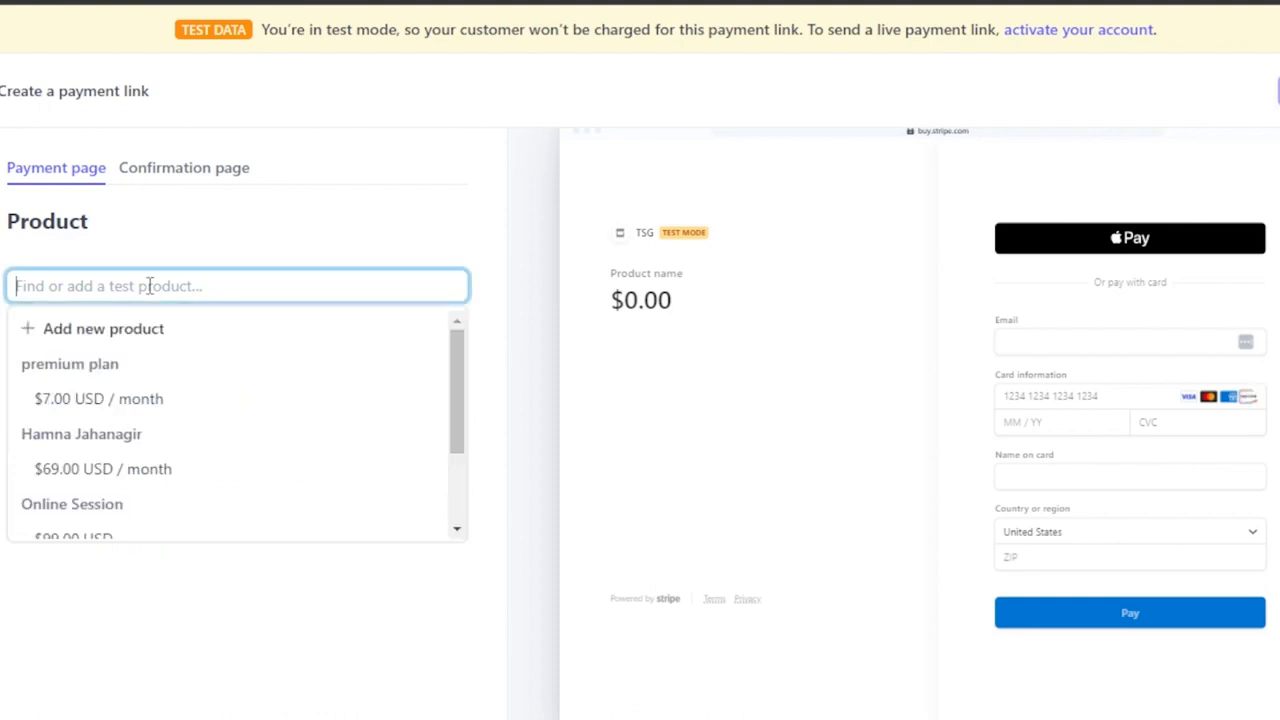
left_click(155, 405)
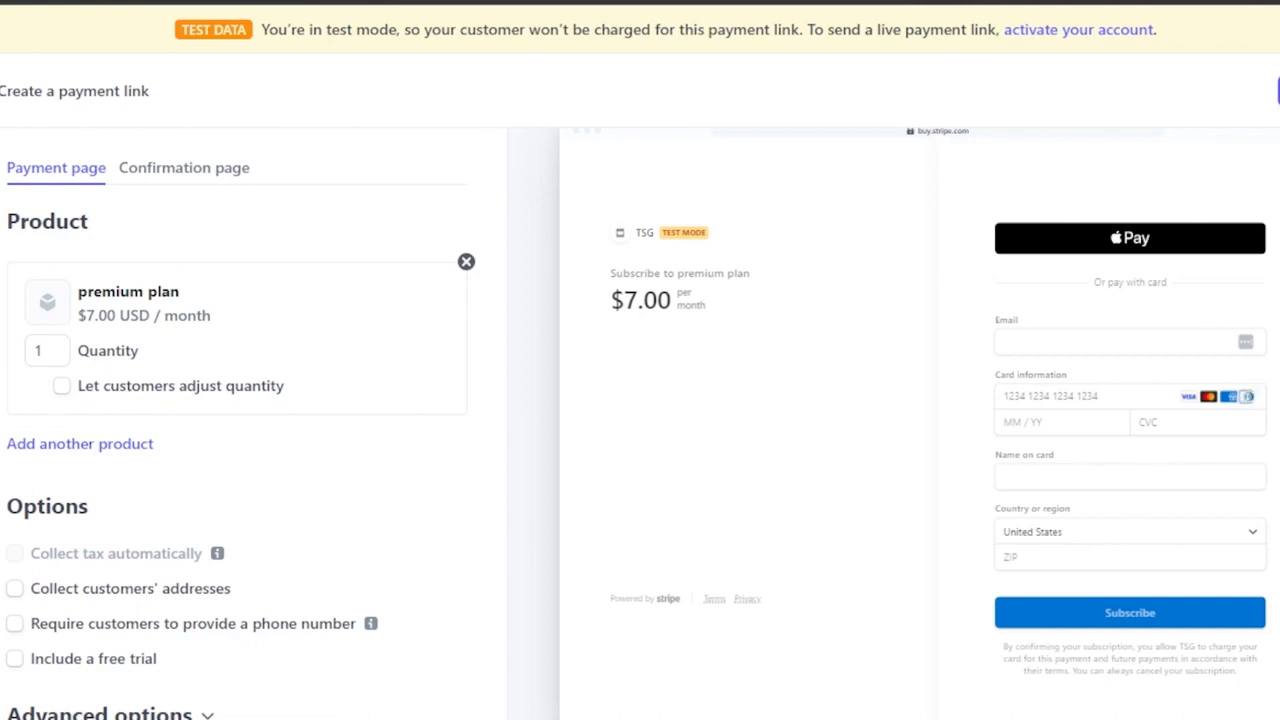
Let customers adjust the premium plan's quantity, with a minimum of 1 and a maximum of 3.
scroll(640, 420, "down", 2)
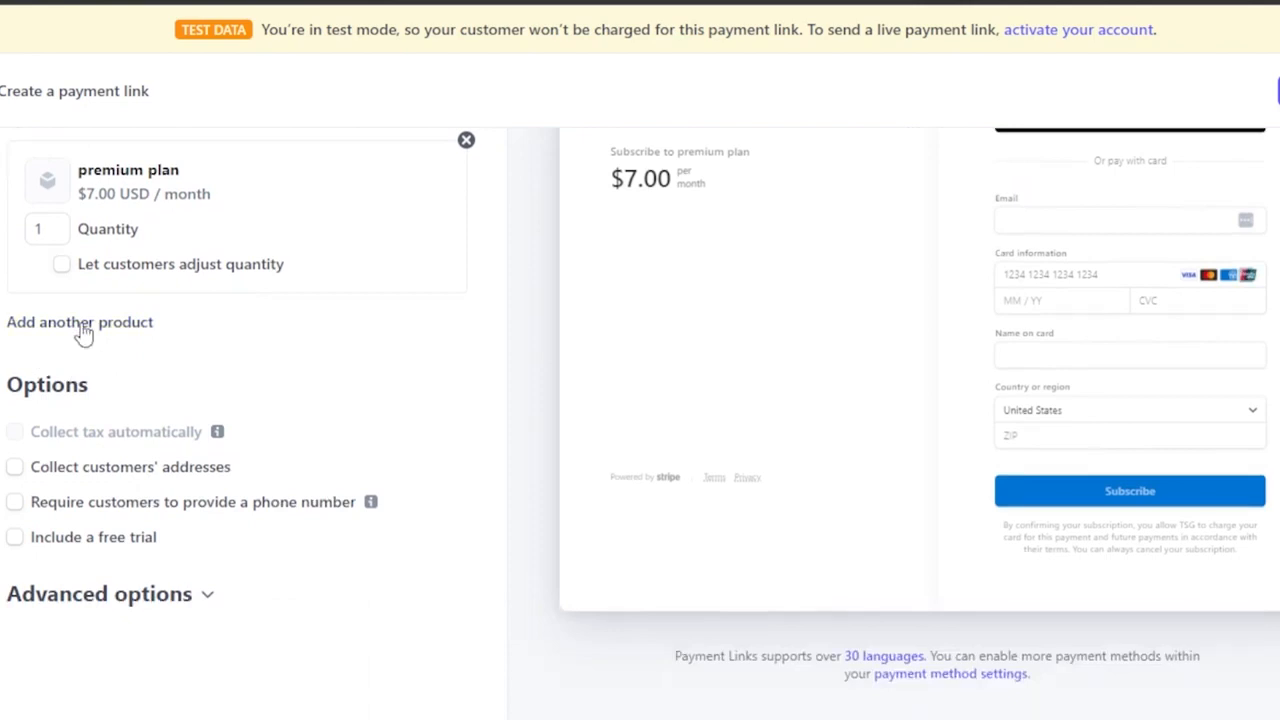
left_click(62, 266)
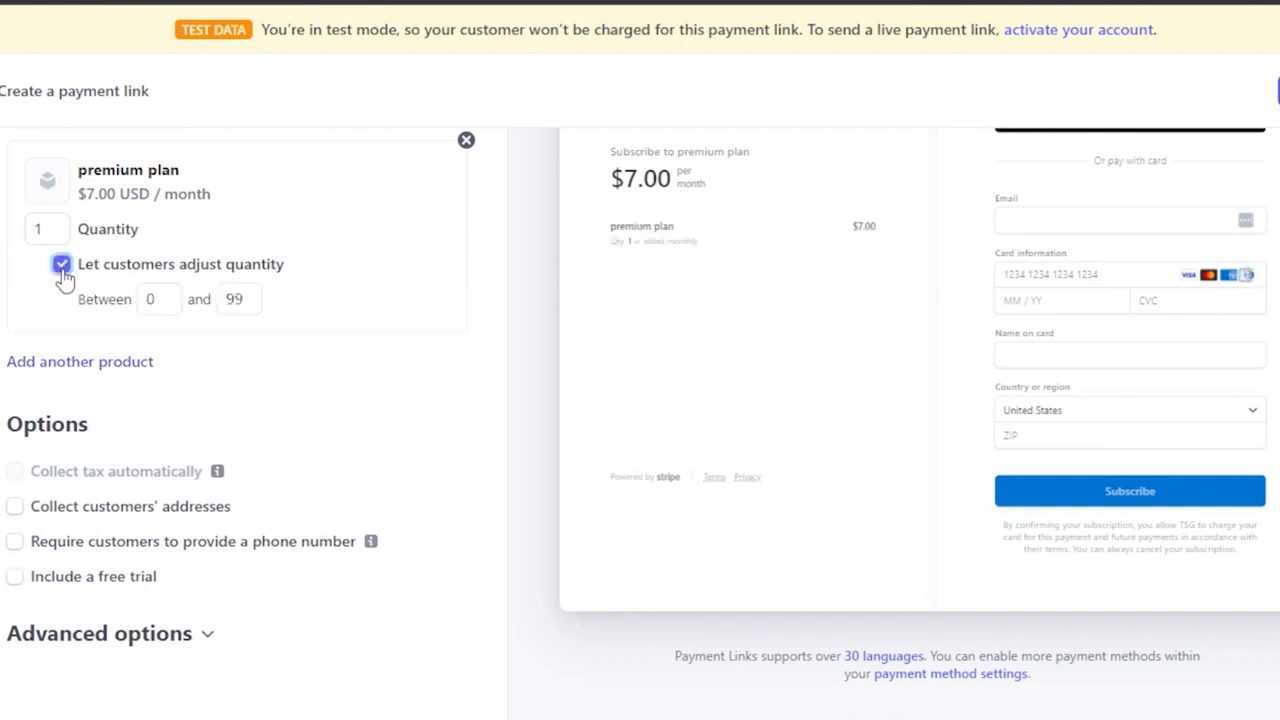
left_click(253, 300)
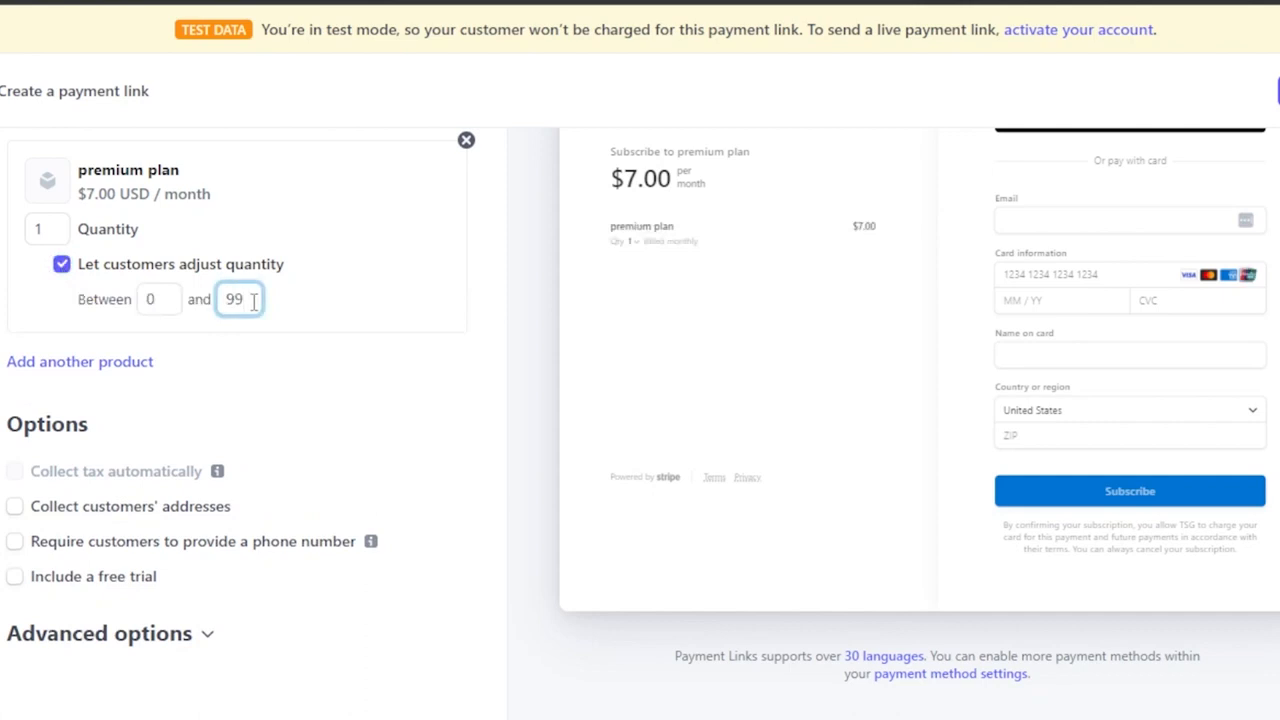
key("BackSpace")
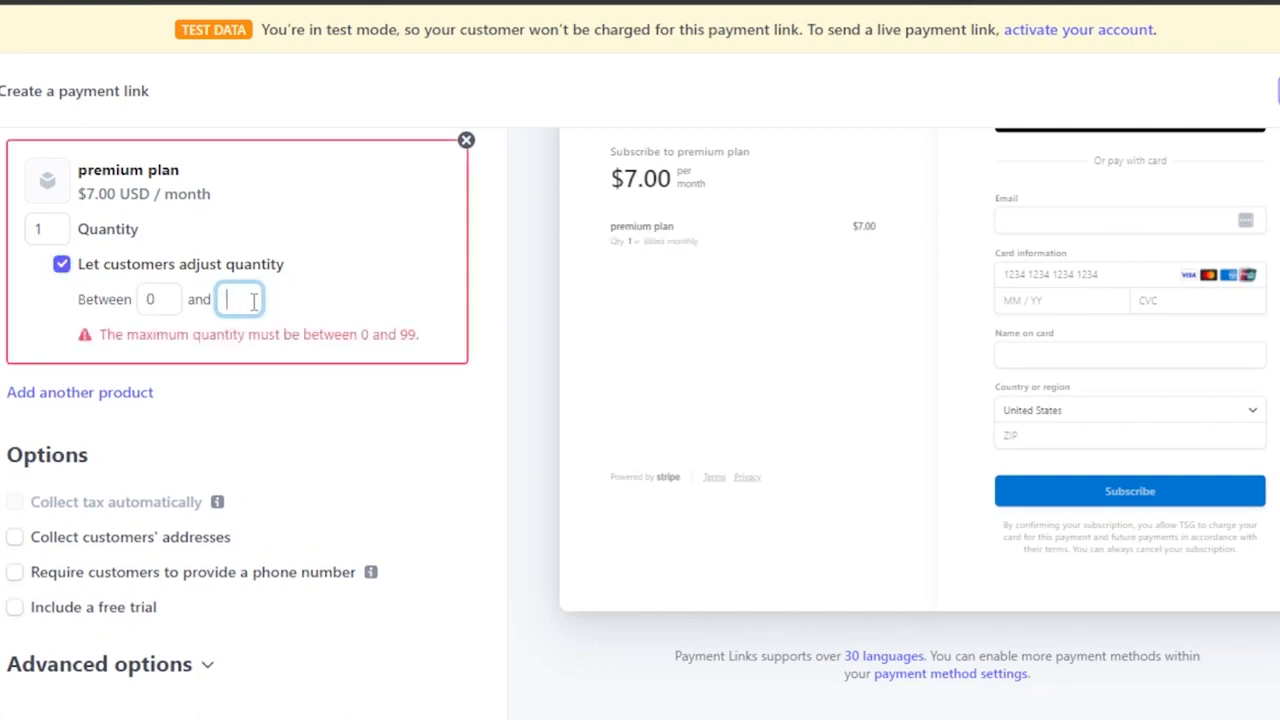
type("3")
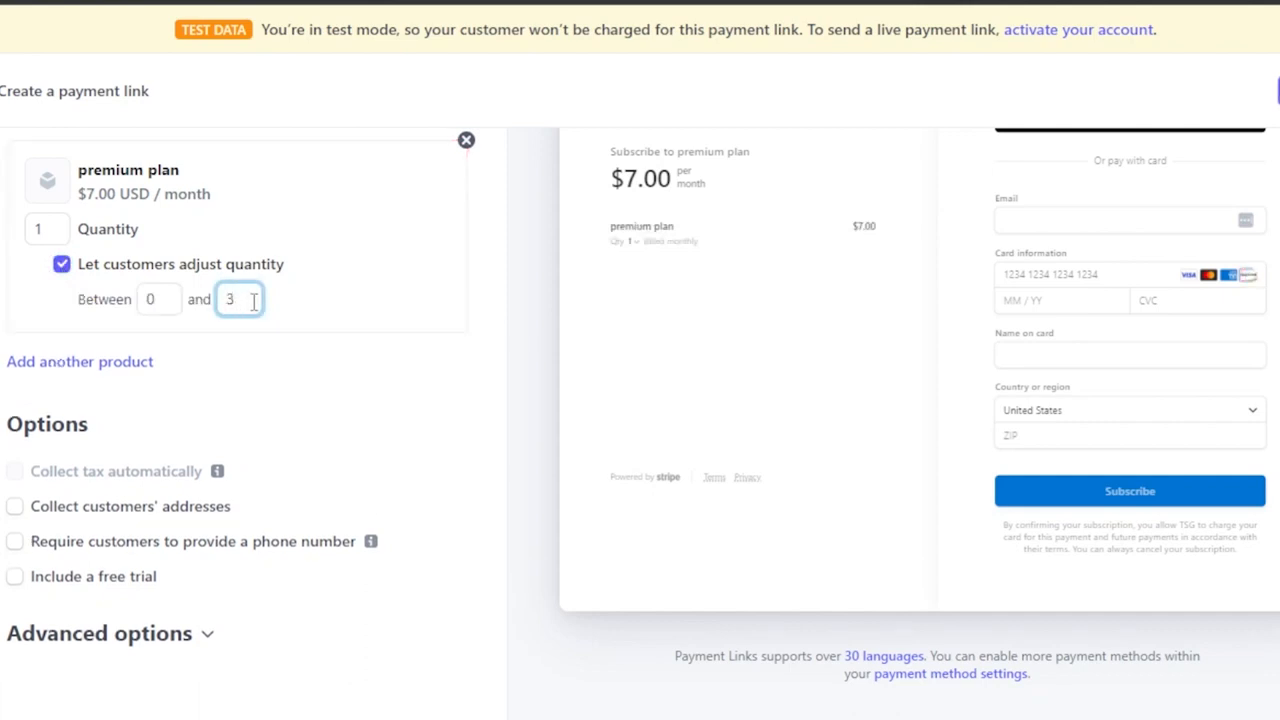
left_click(165, 300)
key("BackSpace")
type("1")
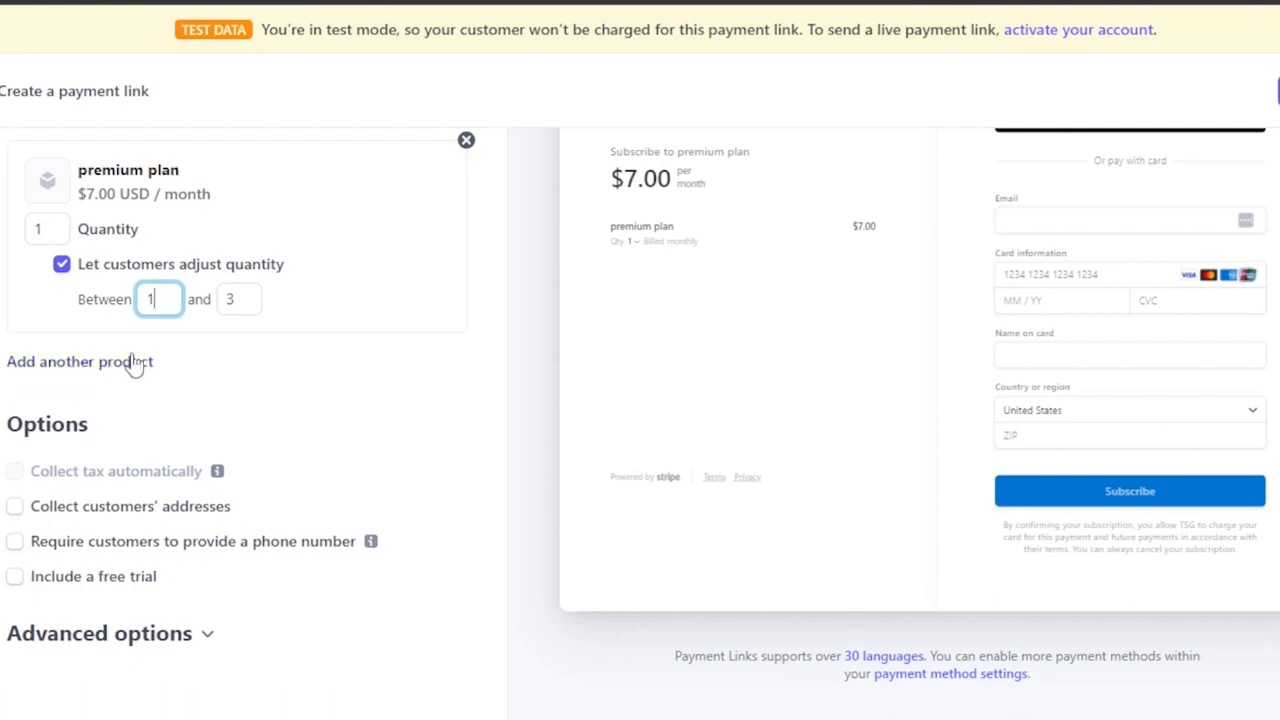
View the existing products that can be added as another product, and close the list without choosing one.
left_click(78, 366)
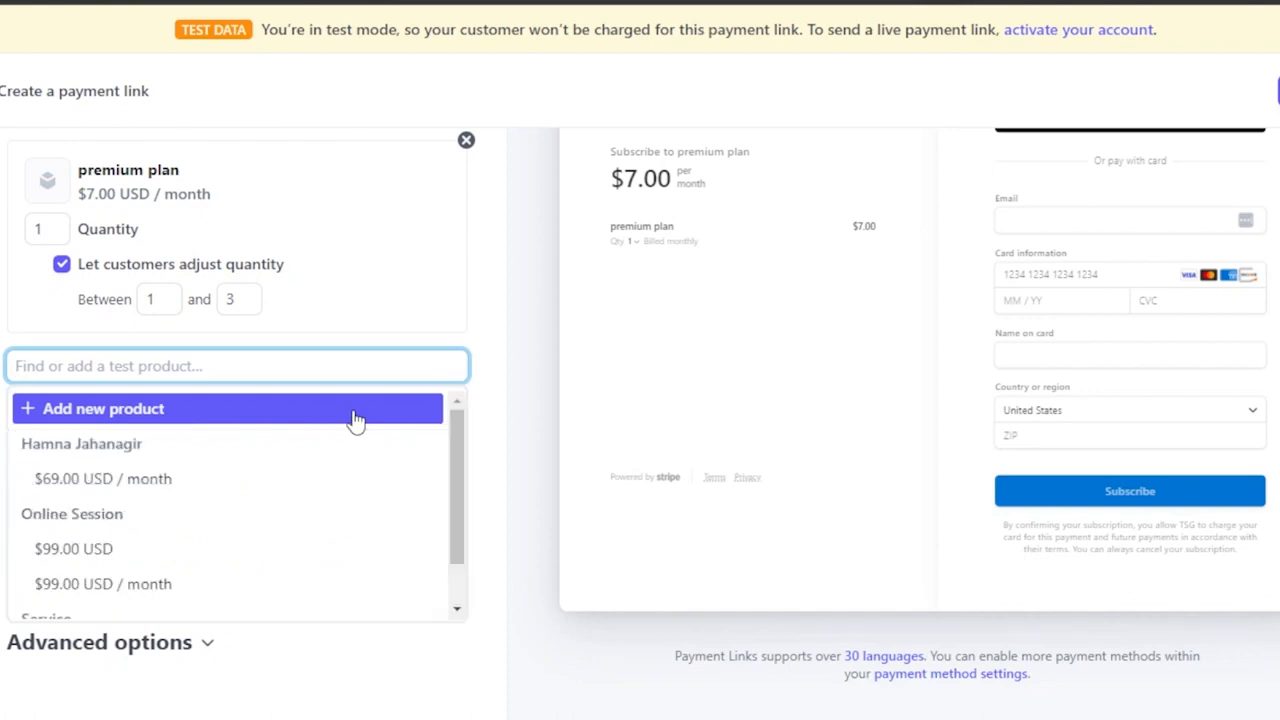
left_click(530, 440)
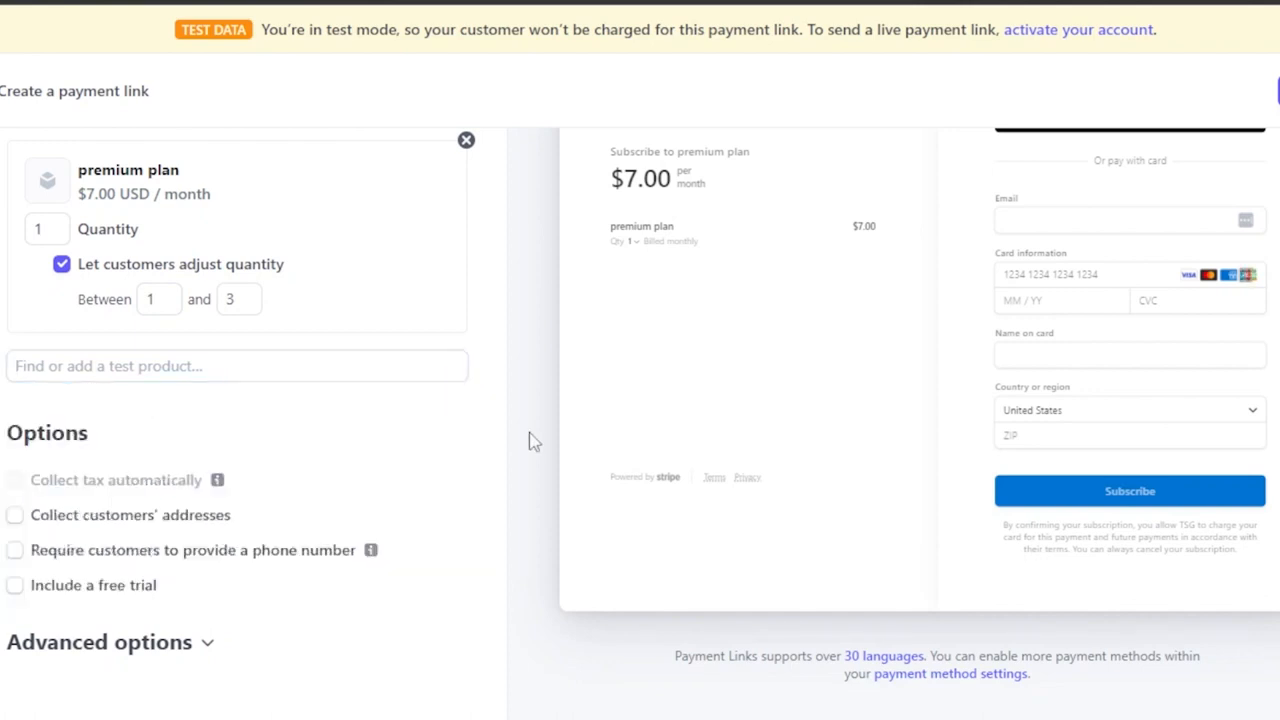
scroll(359, 464, "down", 1)
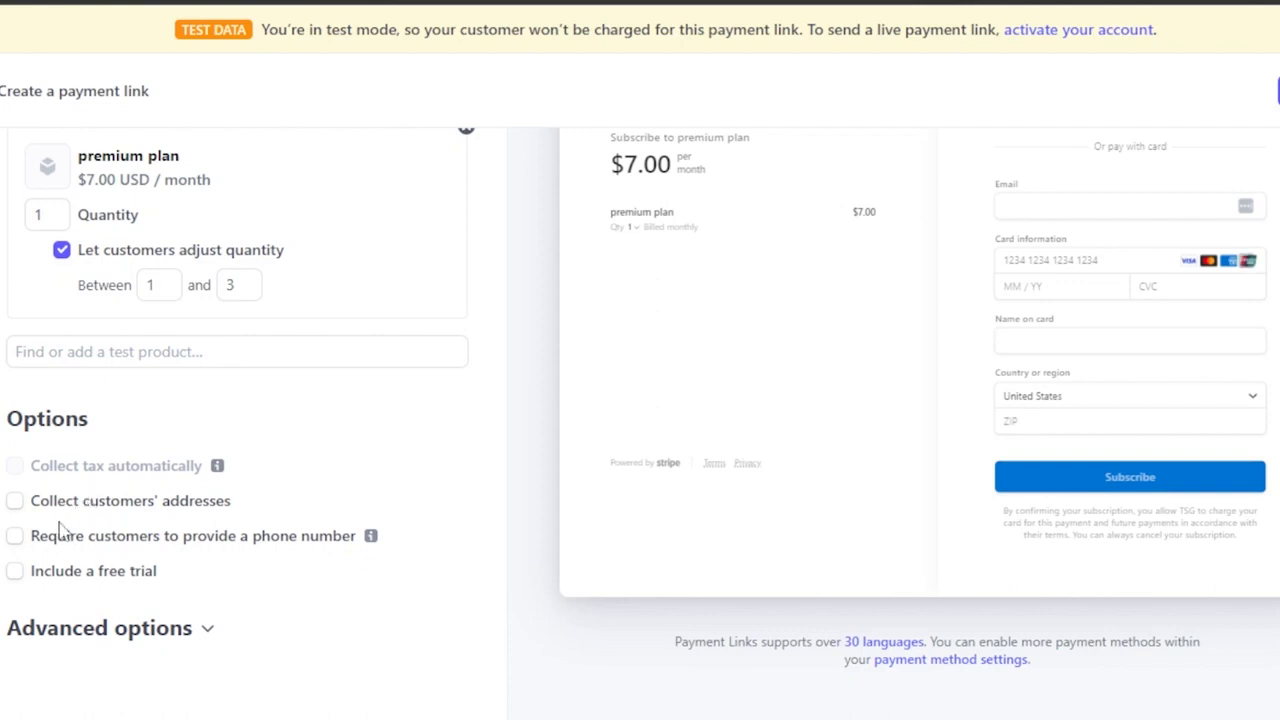
Include a free trial of 3 days and require customers to provide a phone number.
left_click(17, 577)
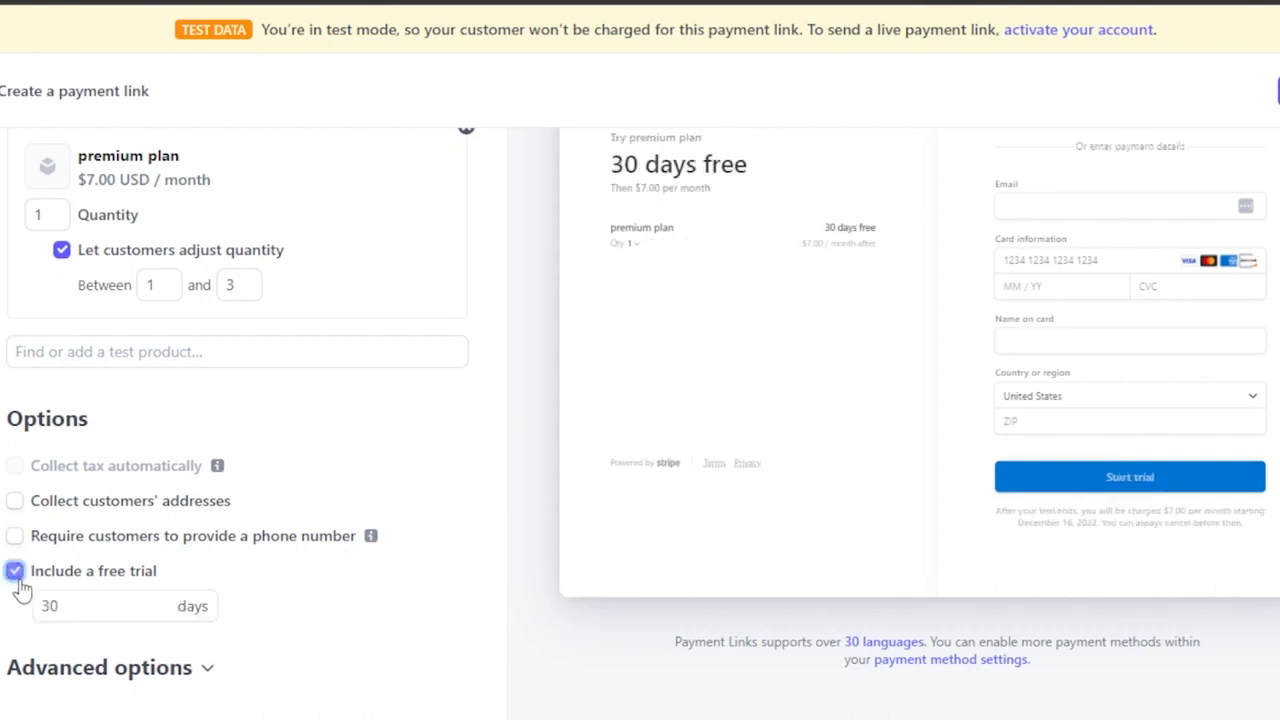
left_click(57, 605)
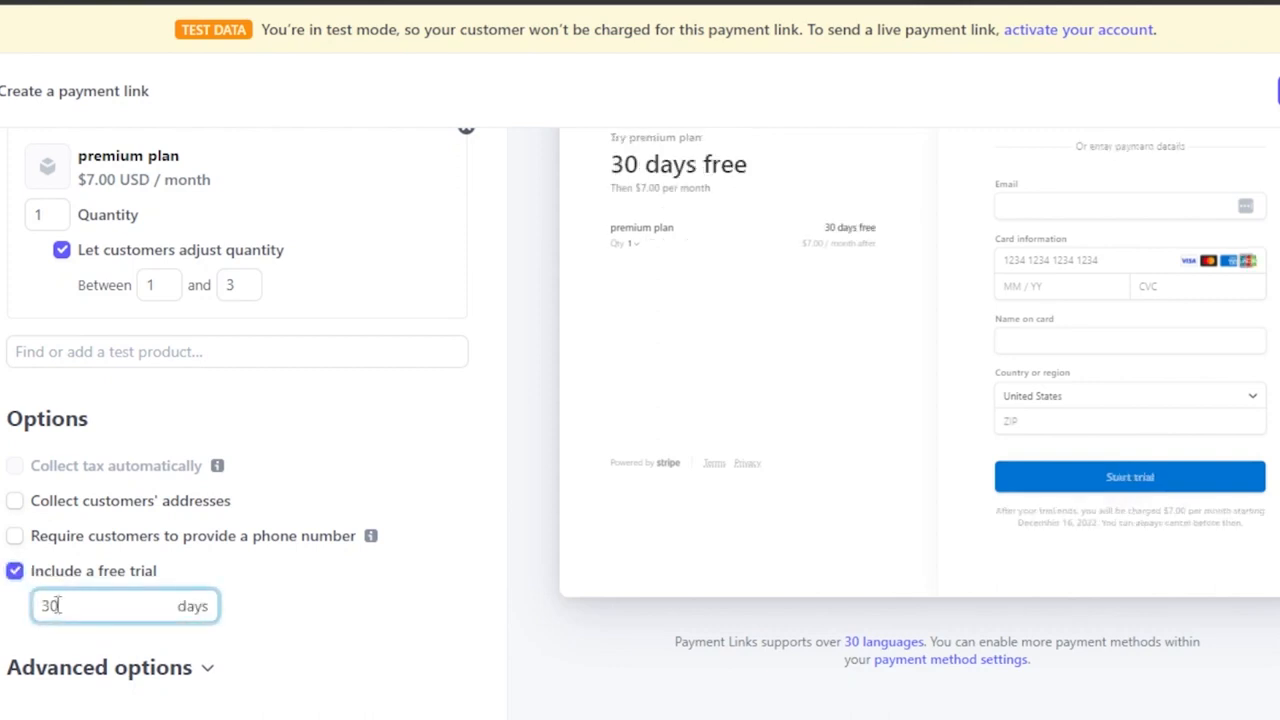
key("BackSpace")
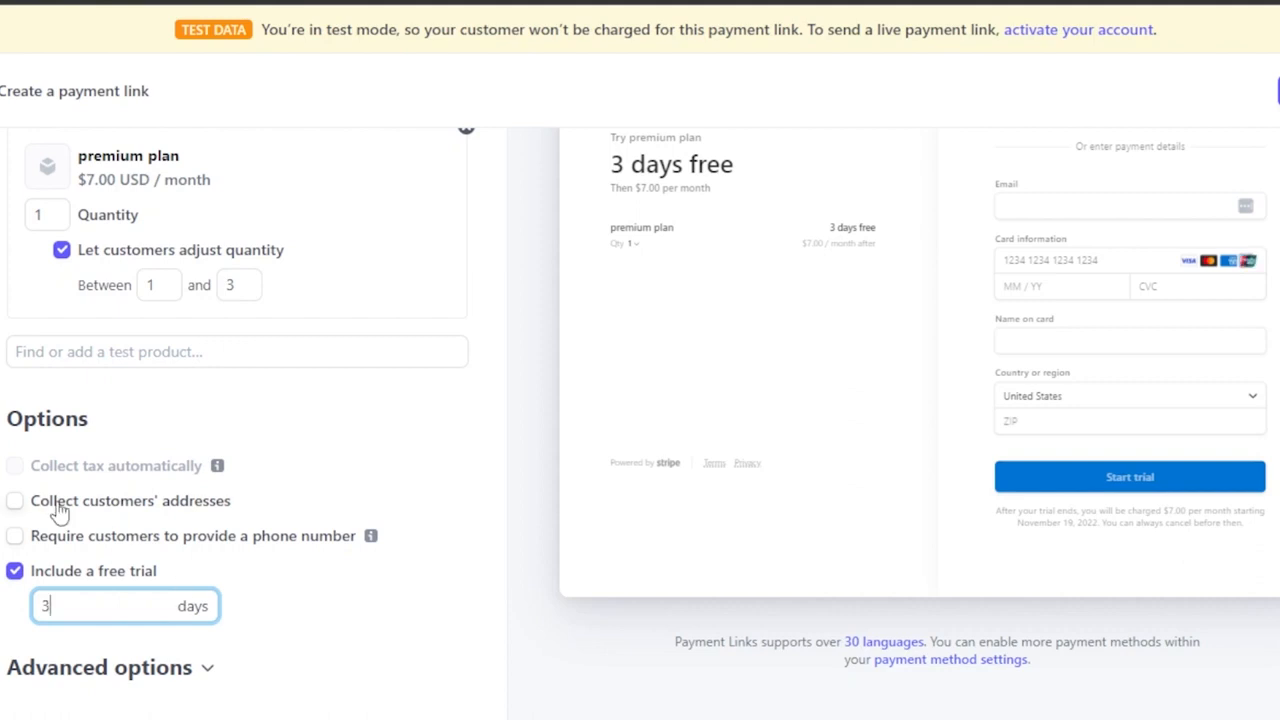
left_click(14, 538)
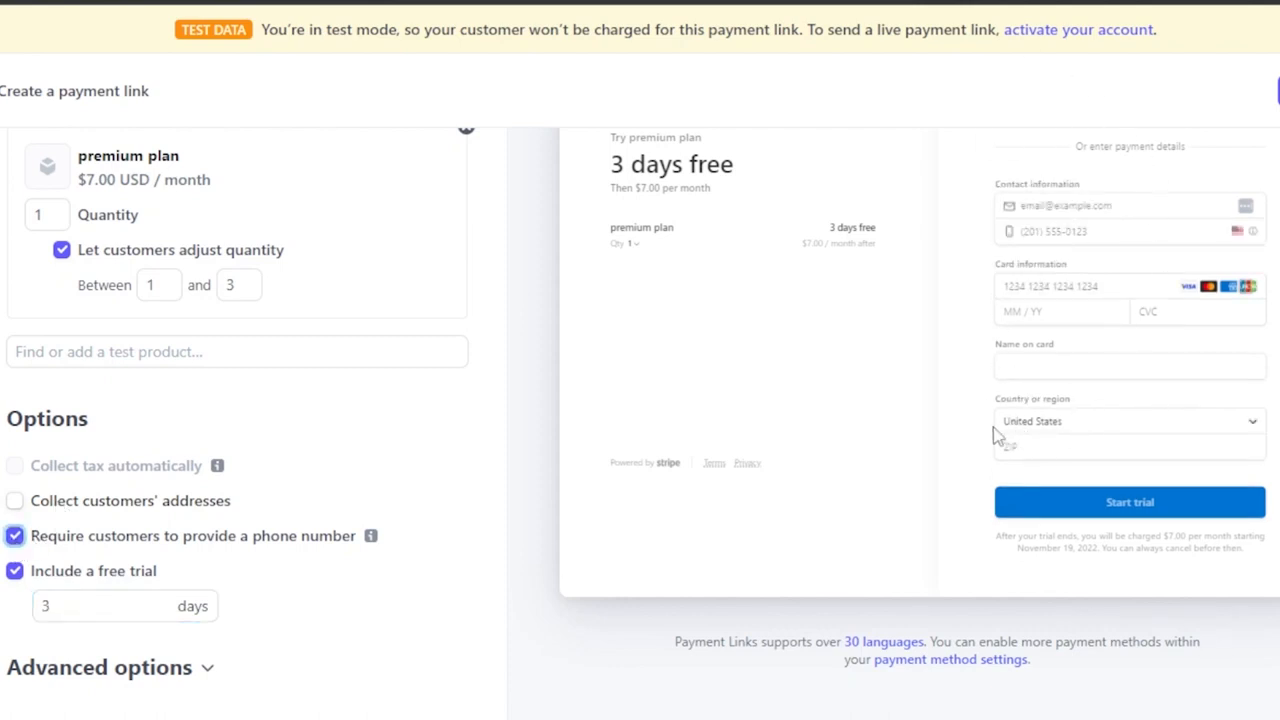
Expand the advanced options of the payment page and review the promotion code, tax ID and saved payment details settings.
scroll(640, 420, "down", 1)
scroll(640, 420, "up", 3)
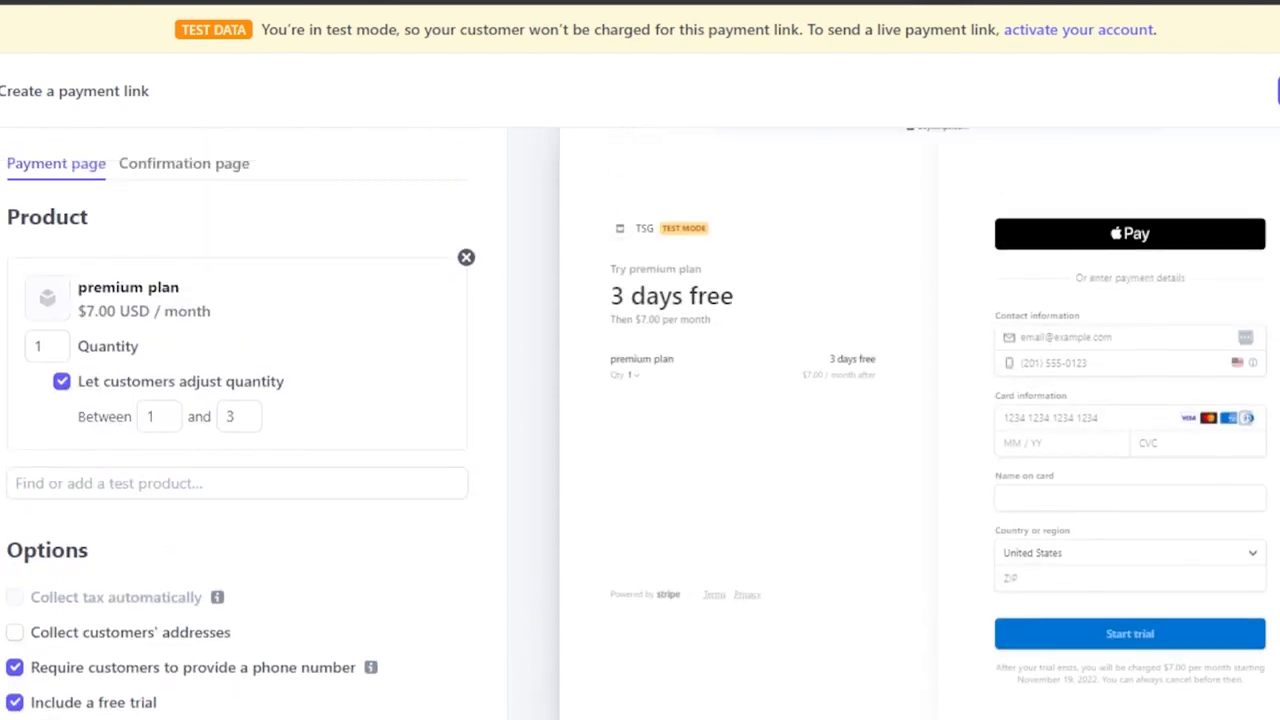
scroll(640, 420, "down", 3)
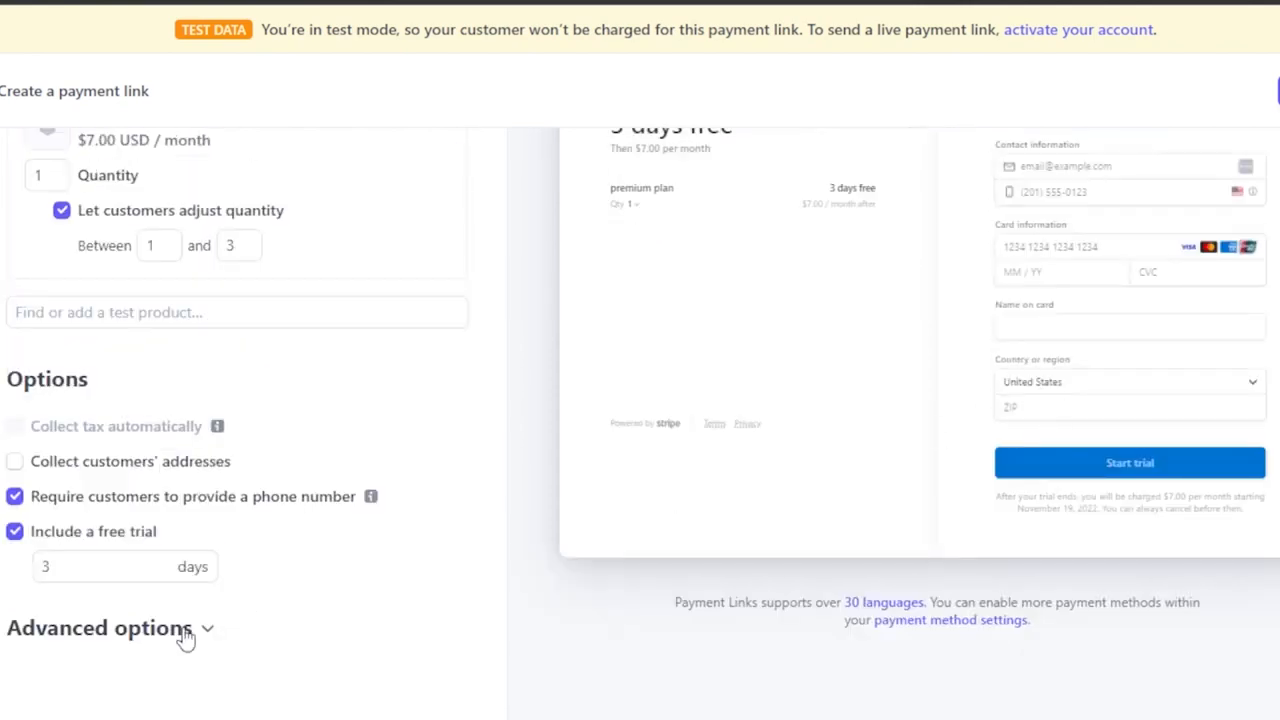
left_click(186, 638)
scroll(1060, 505, "down", 1)
scroll(640, 420, "down", 1)
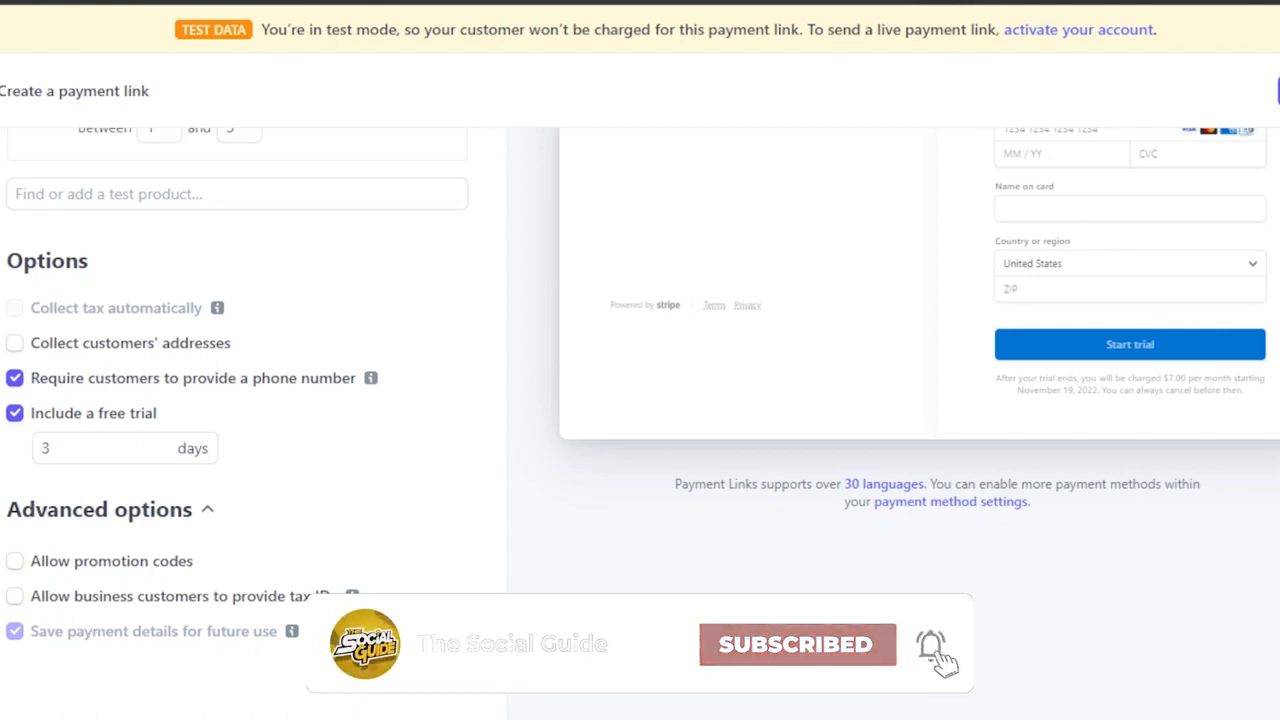
scroll(480, 333, "up", 5)
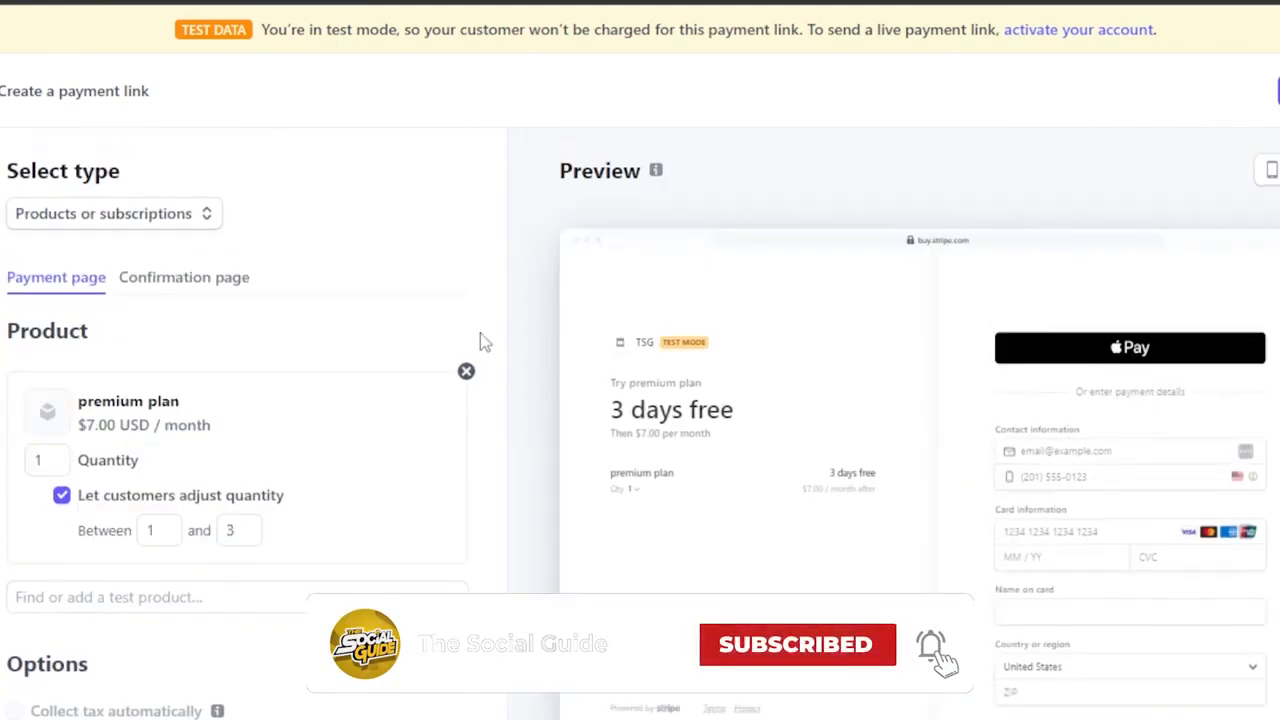
Try replacing the default confirmation page message with the custom text "Thankyou", and restore the default message.
left_click(171, 292)
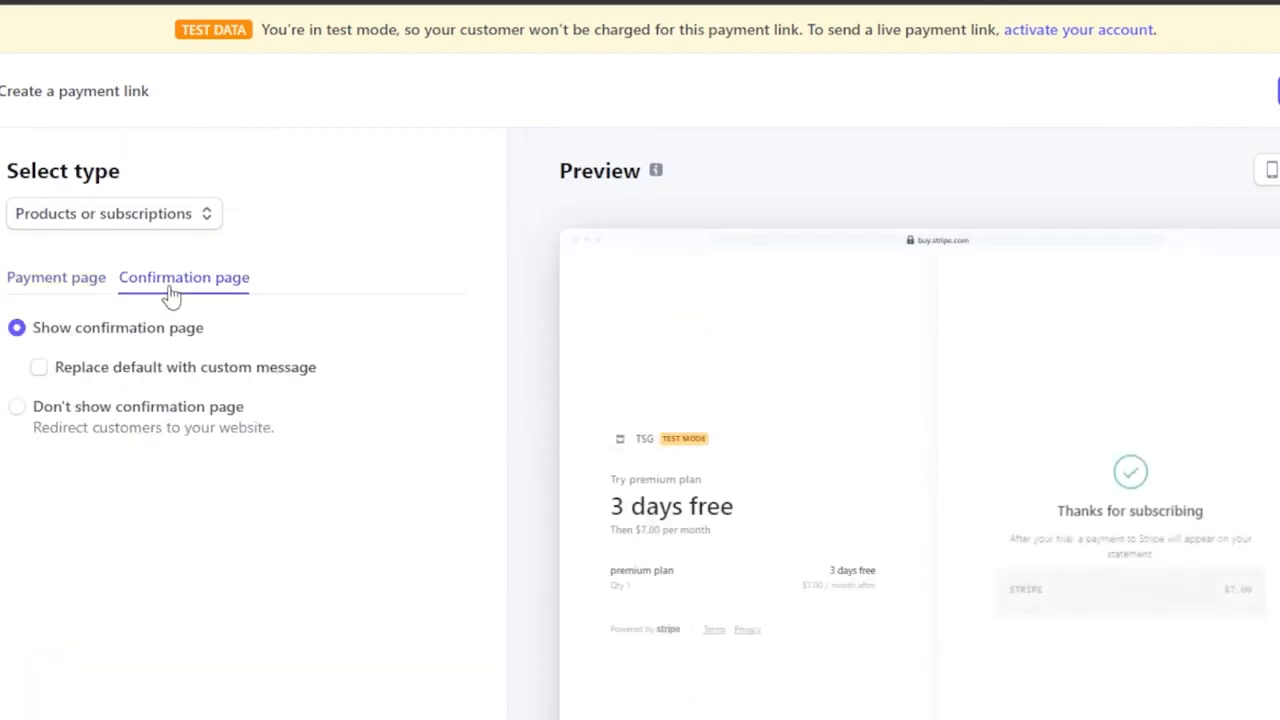
scroll(1069, 447, "down", 1)
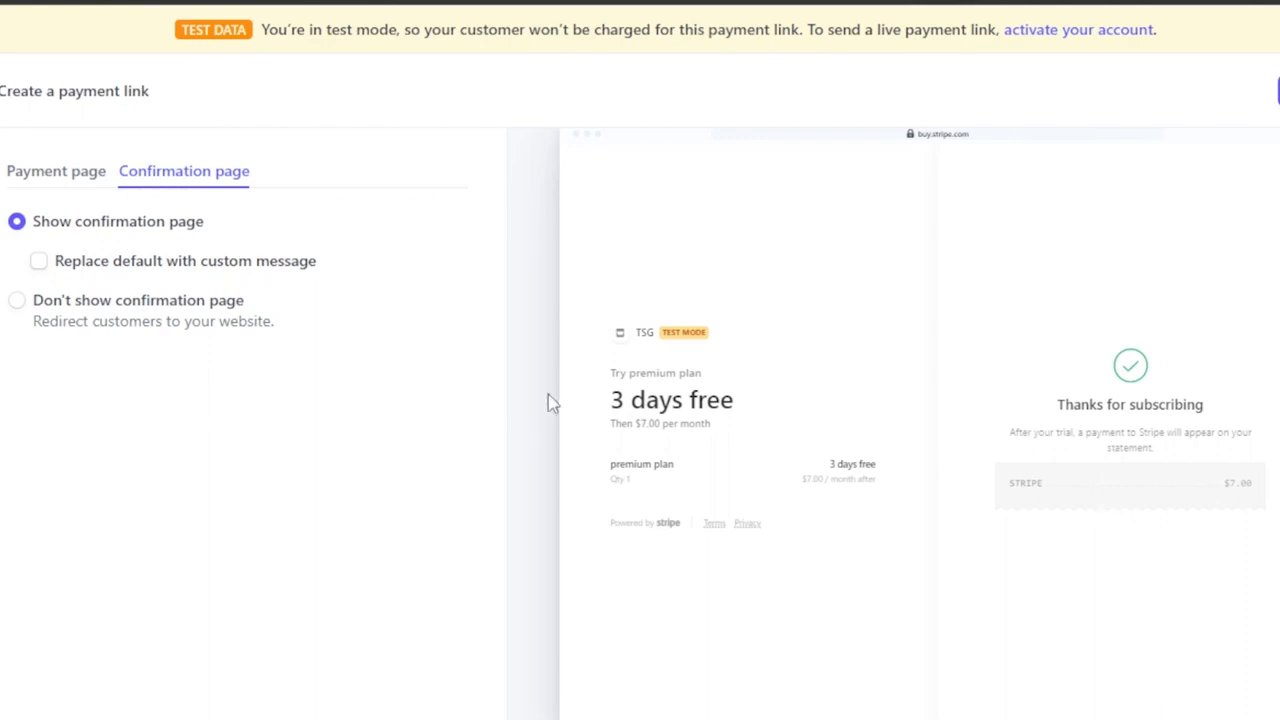
left_click(38, 264)
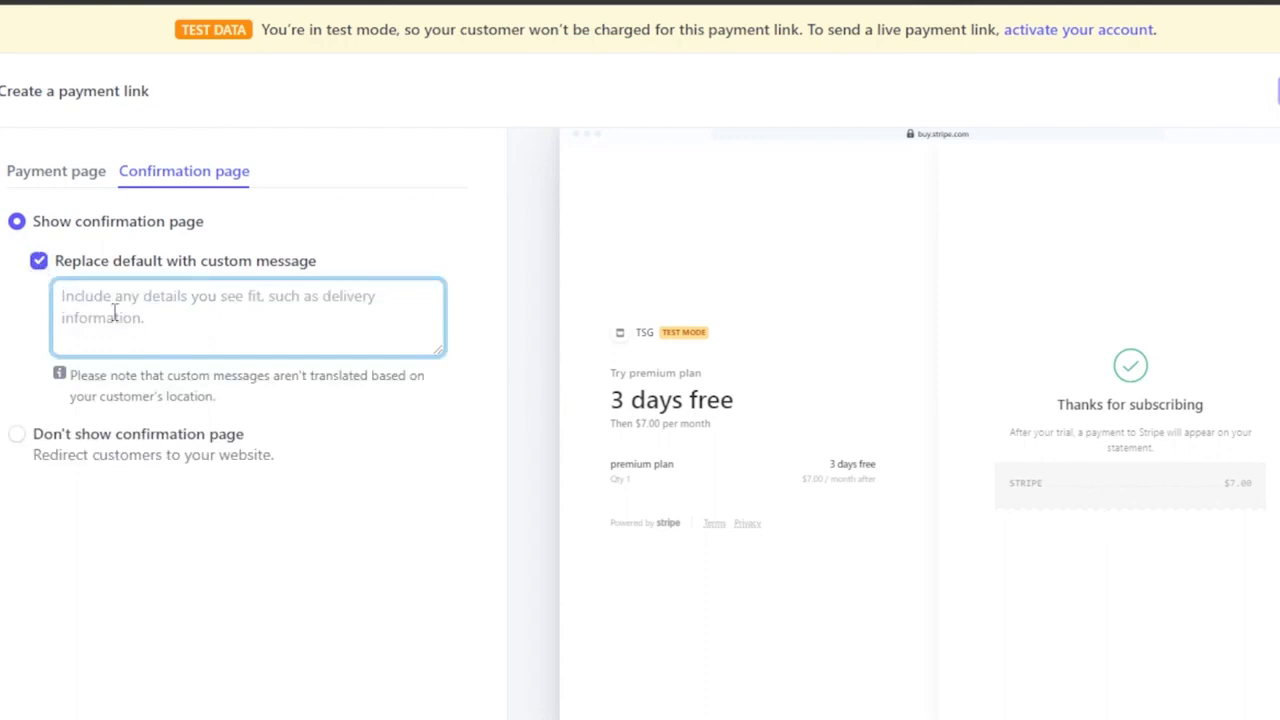
type("Th")
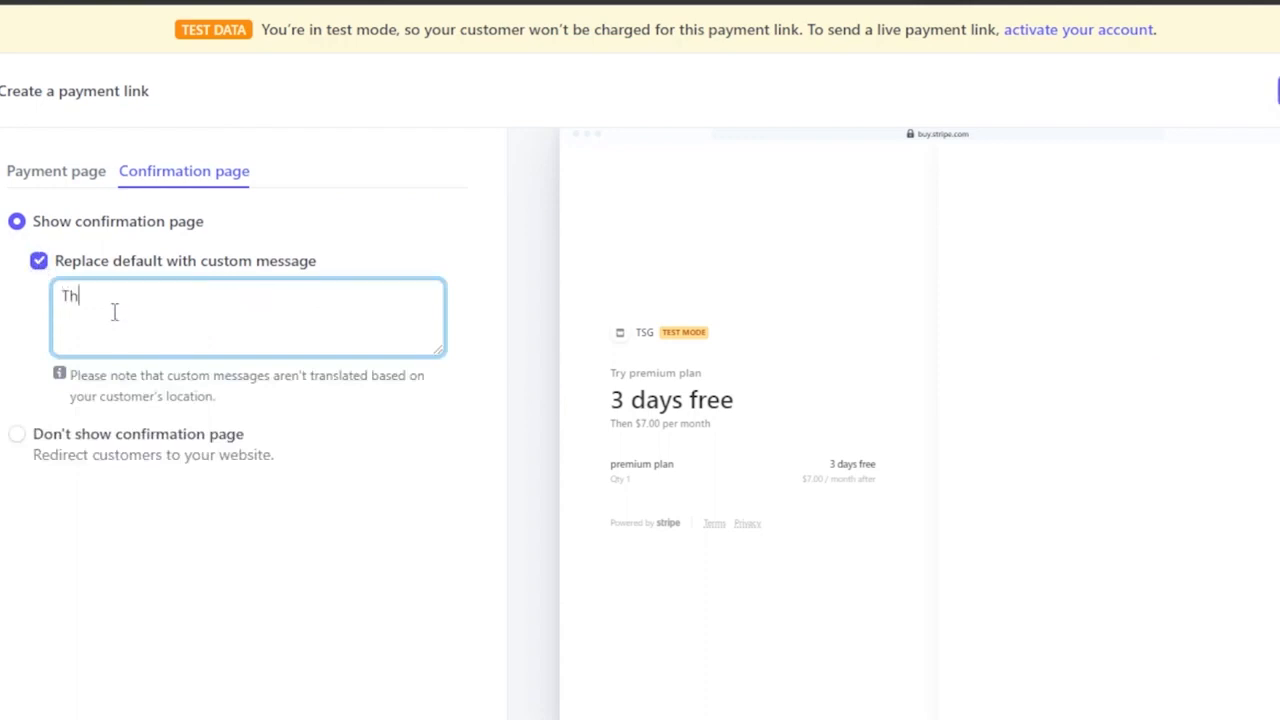
type("ankyou")
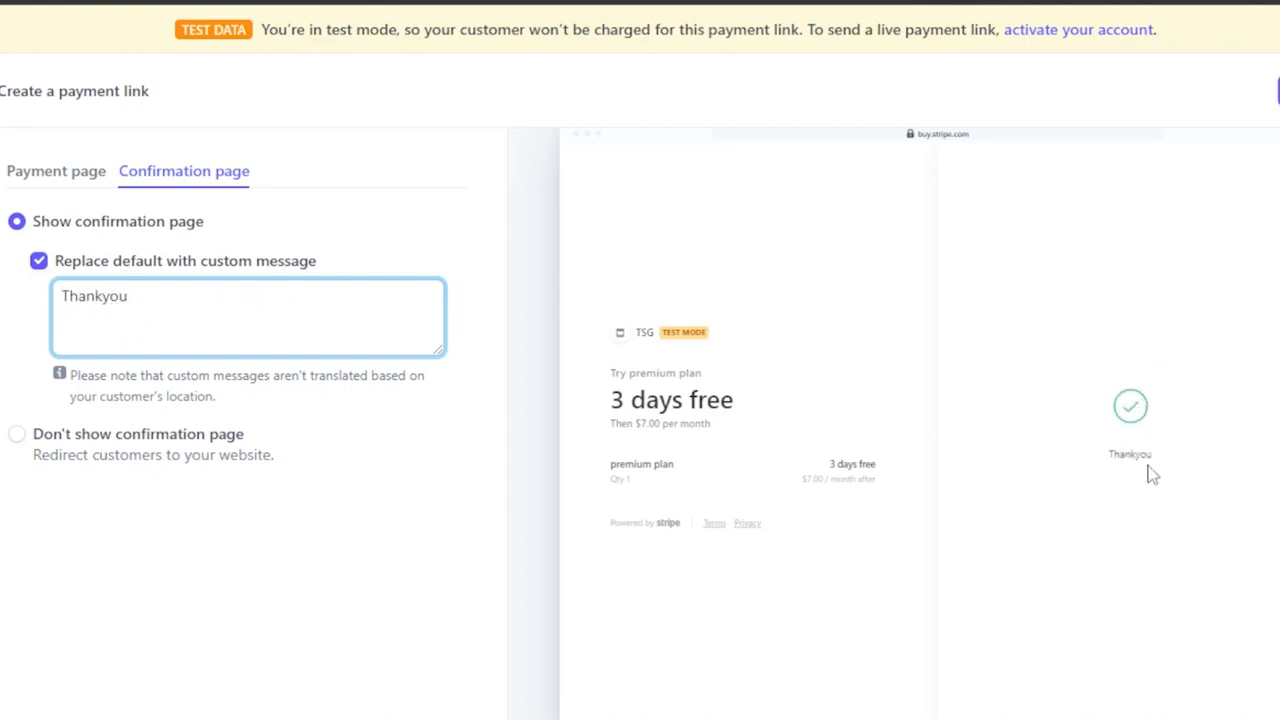
left_click(37, 262)
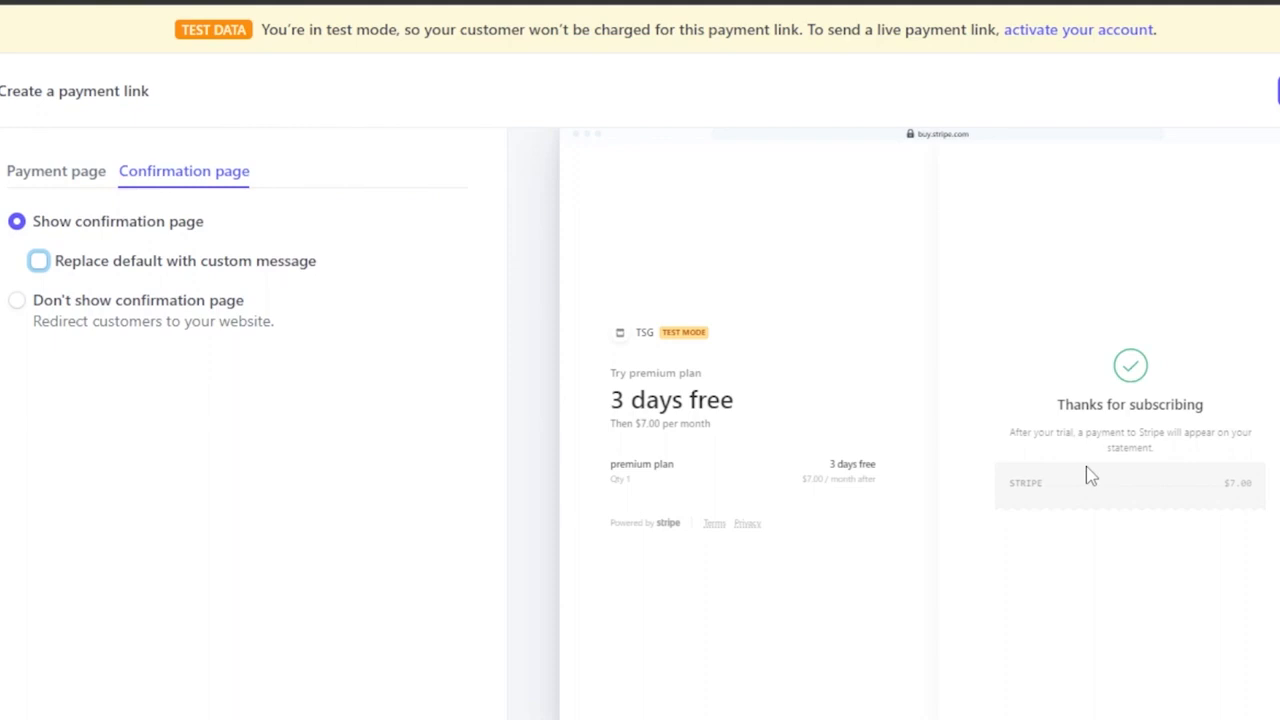
Return to the payment page settings and review the desktop checkout preview together with the chosen options.
left_click(35, 188)
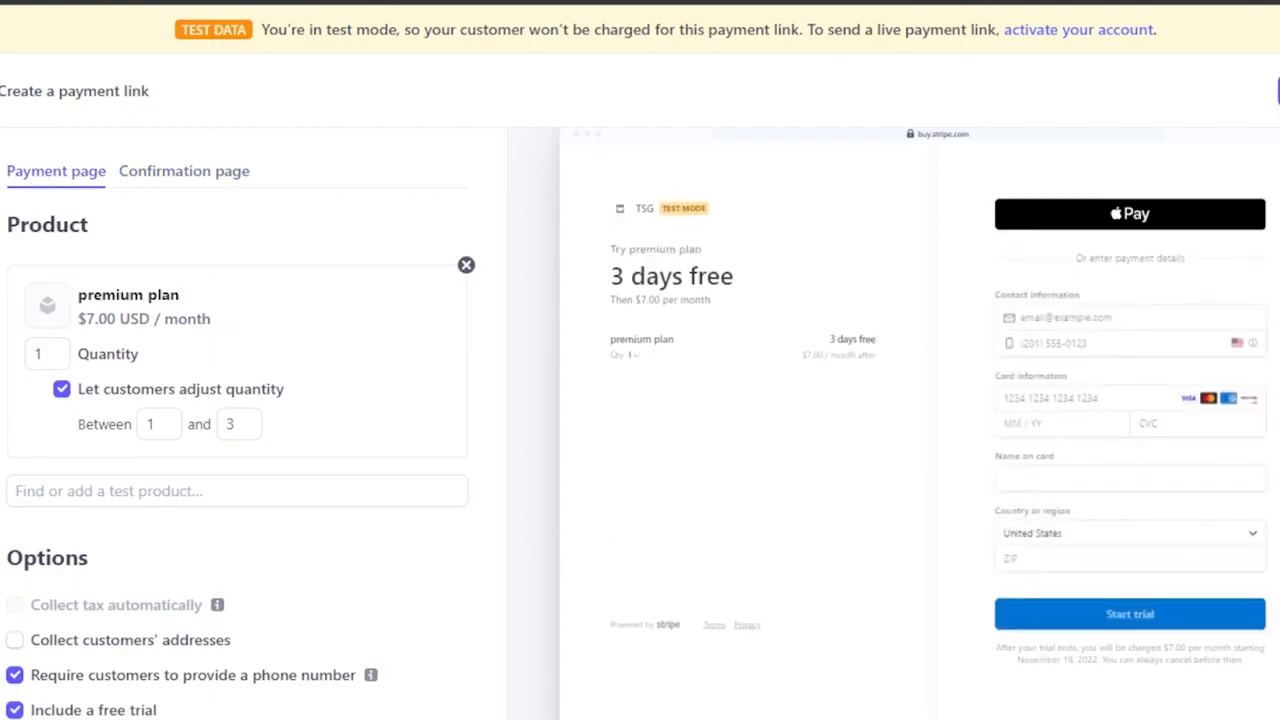
scroll(786, 302, "up", 1)
scroll(786, 302, "down", 1)
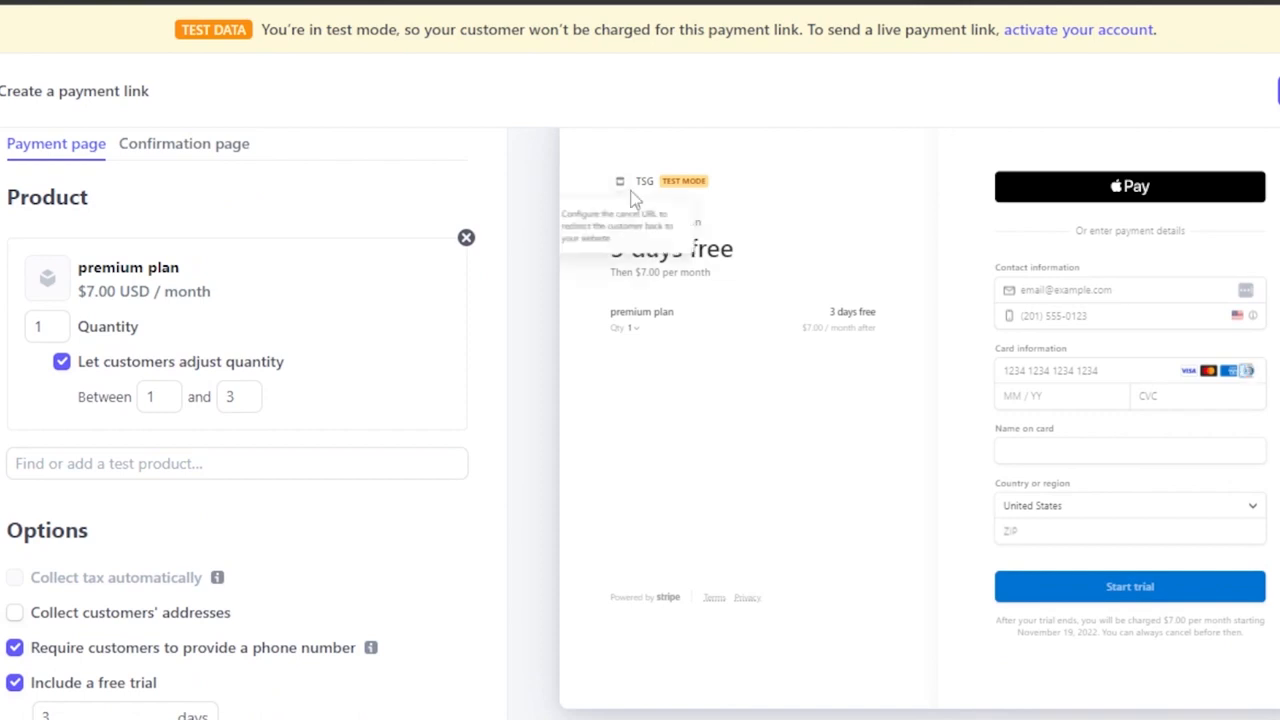
left_click_drag(634, 192, 666, 314)
left_click(714, 337)
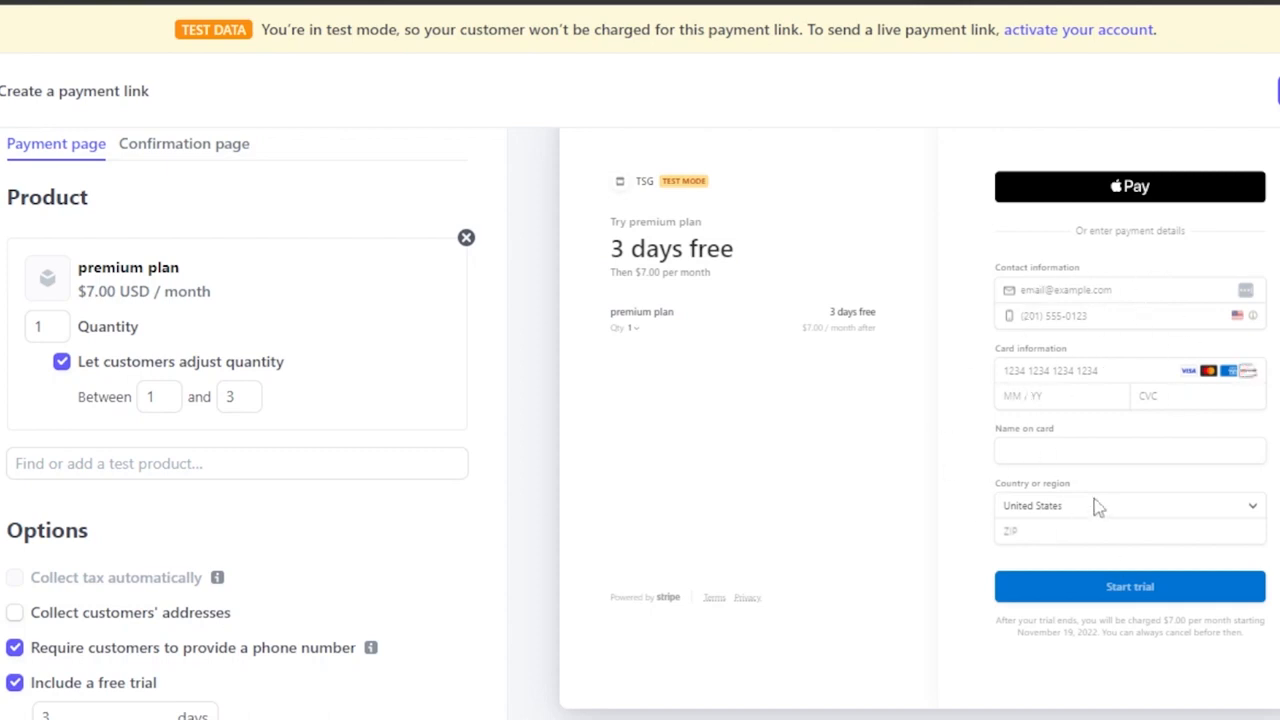
scroll(1128, 518, "down", 3)
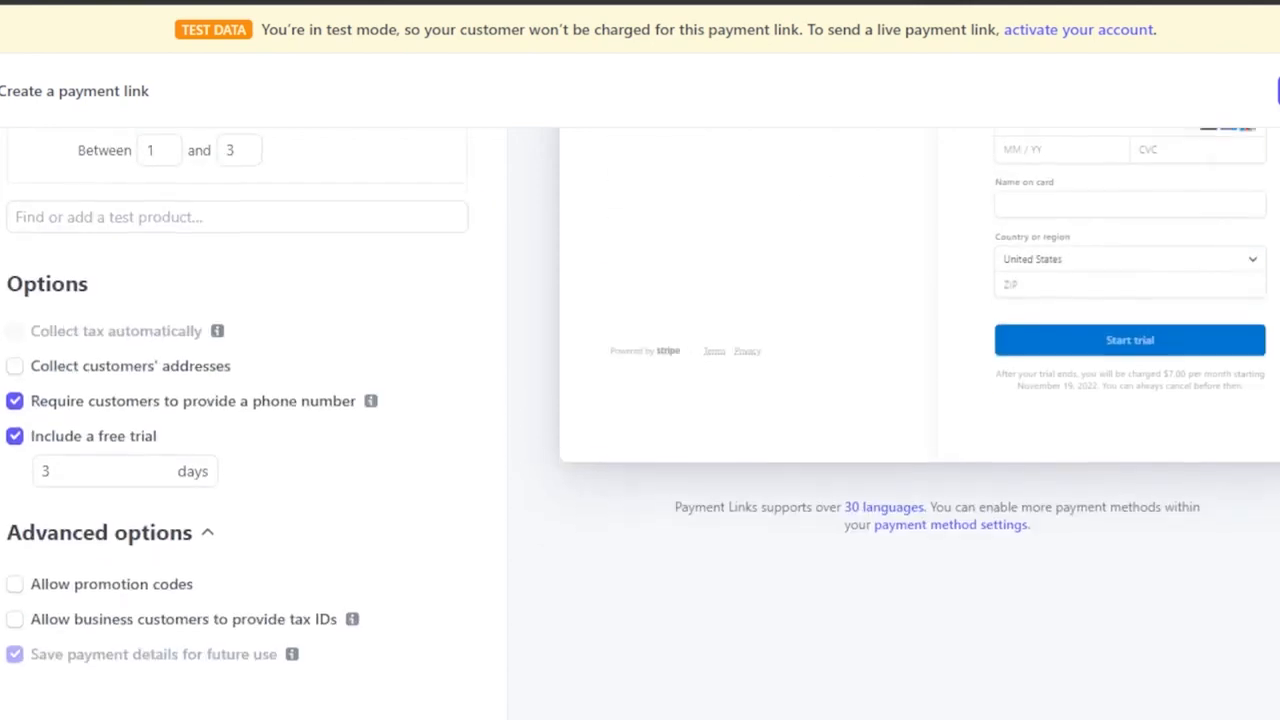
scroll(1128, 518, "up", 2)
scroll(640, 420, "up", 3)
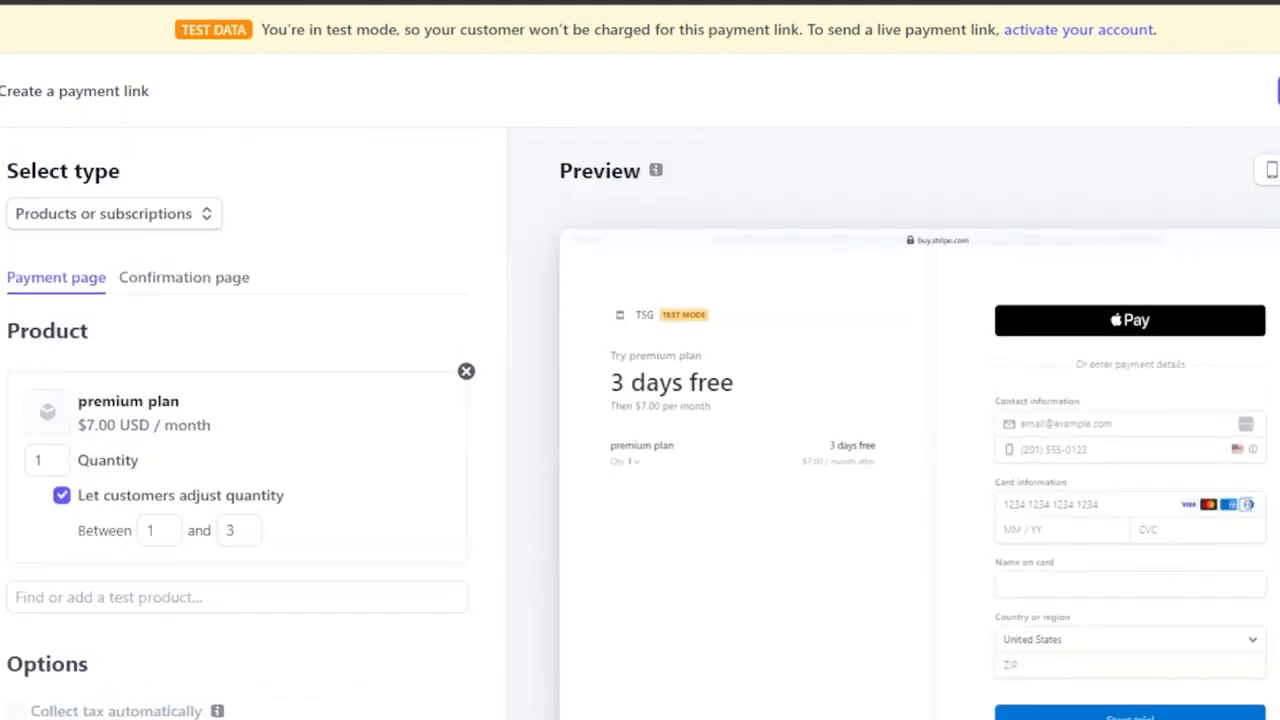
Switch the checkout preview to the mobile layout and look through it down to the Start trial button.
left_click(1271, 172)
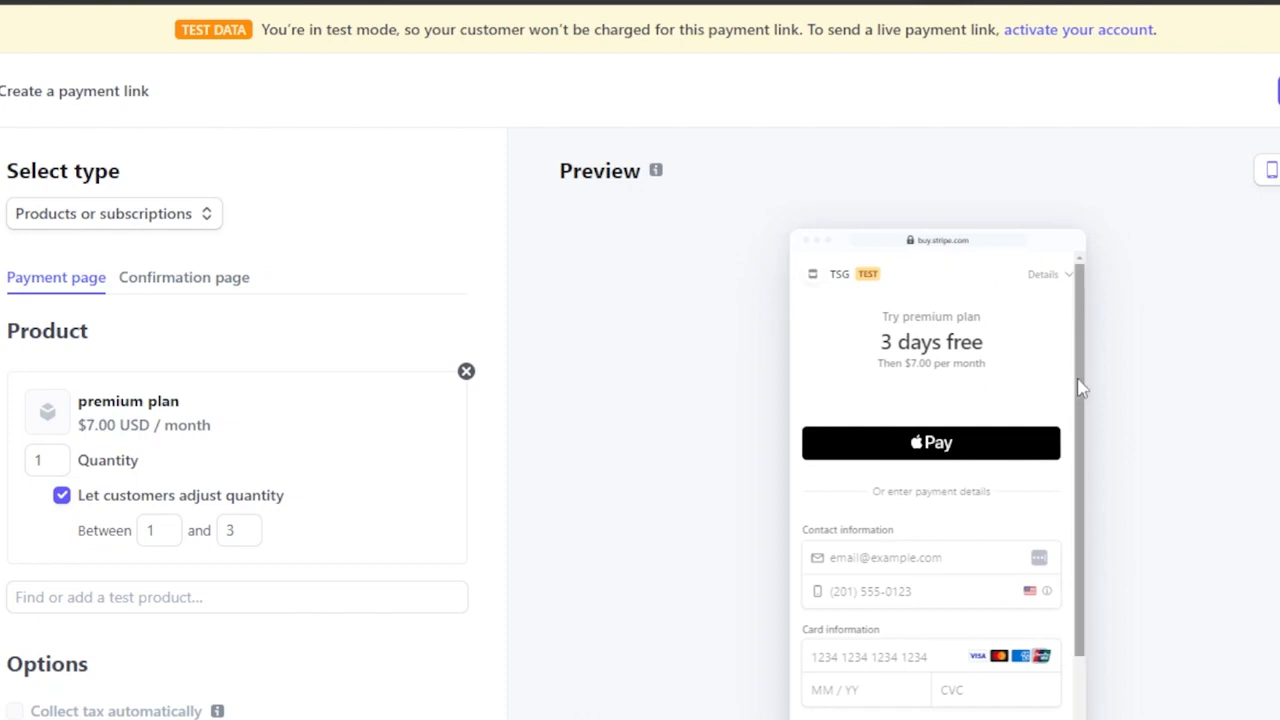
left_click_drag(1078, 380, 1088, 648)
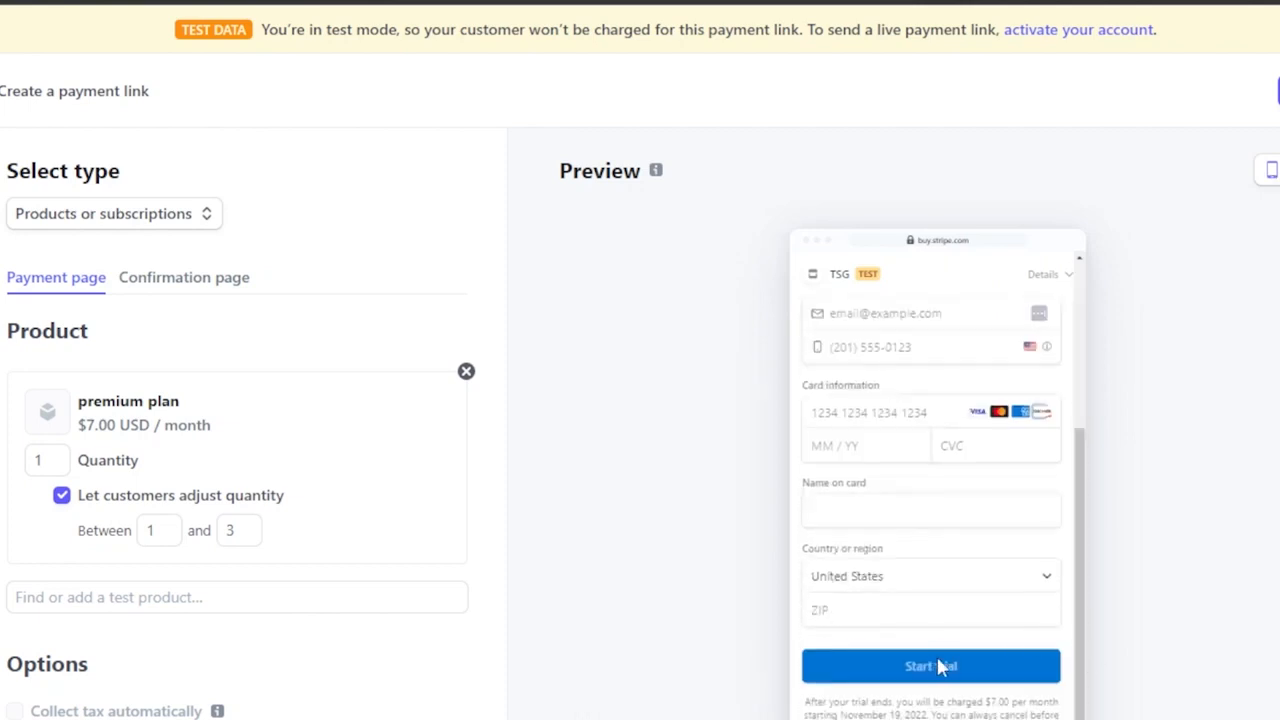
left_click_drag(1077, 529, 1078, 340)
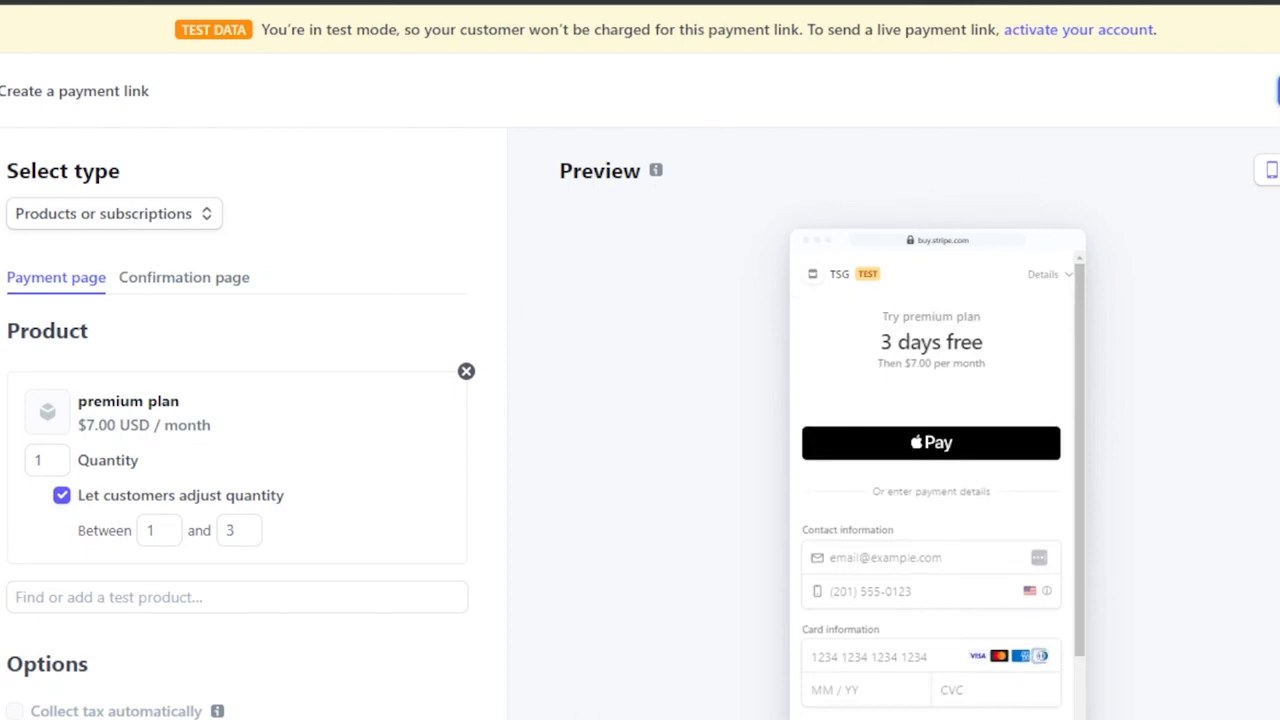
Create the premium plan payment link and copy its URL.
left_click(1278, 90)
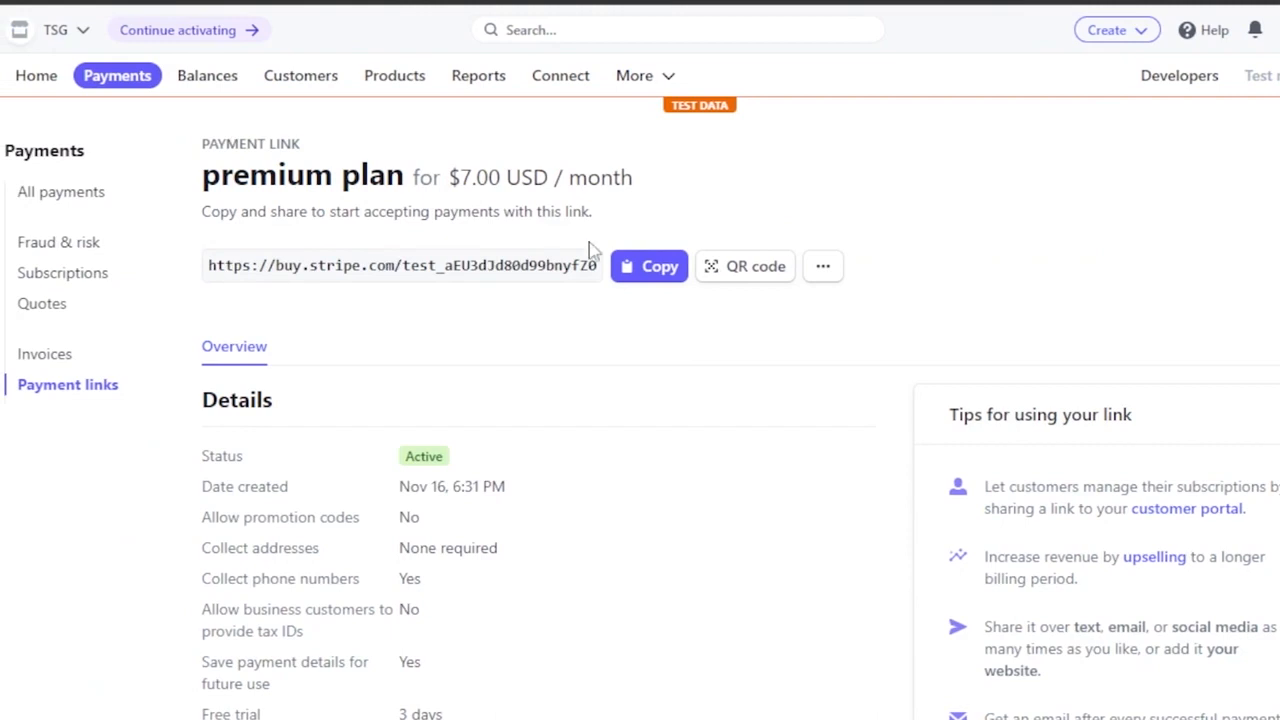
left_click(672, 278)
Review the new payment link's details and its additional actions, closing the list of actions without choosing one.
scroll(640, 400, "down", 4)
scroll(640, 400, "down", 3)
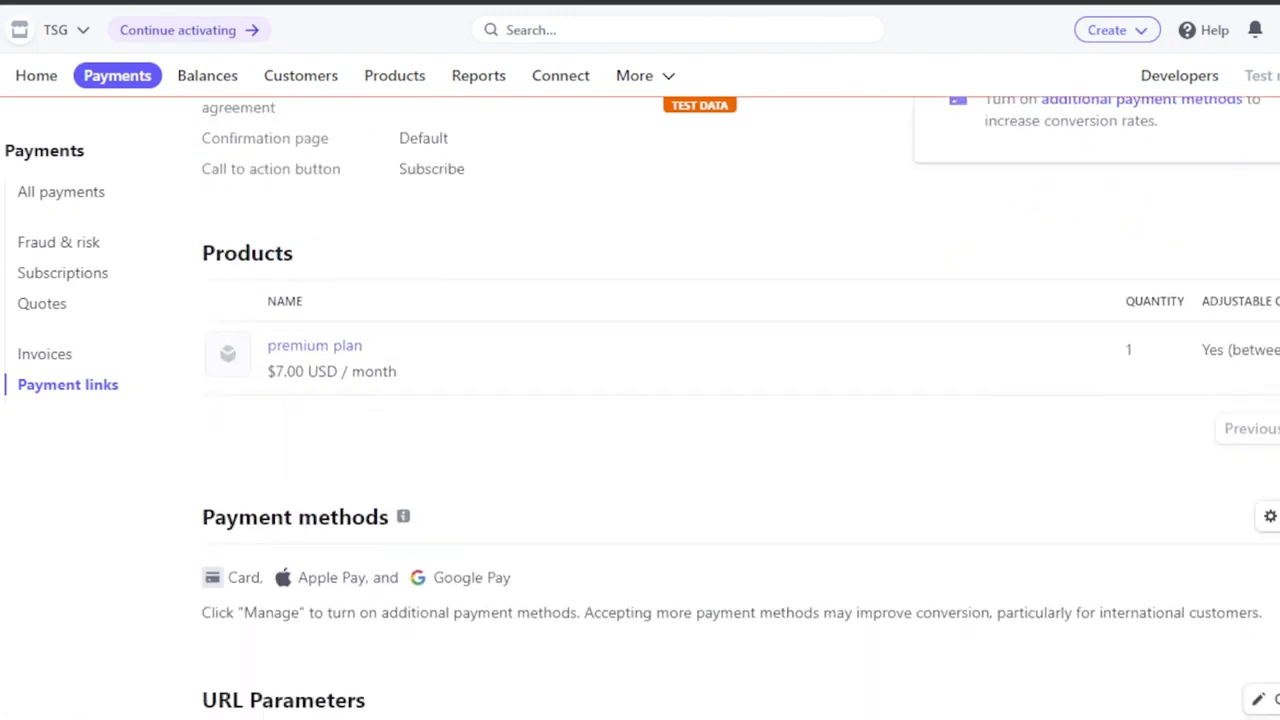
scroll(640, 400, "down", 4)
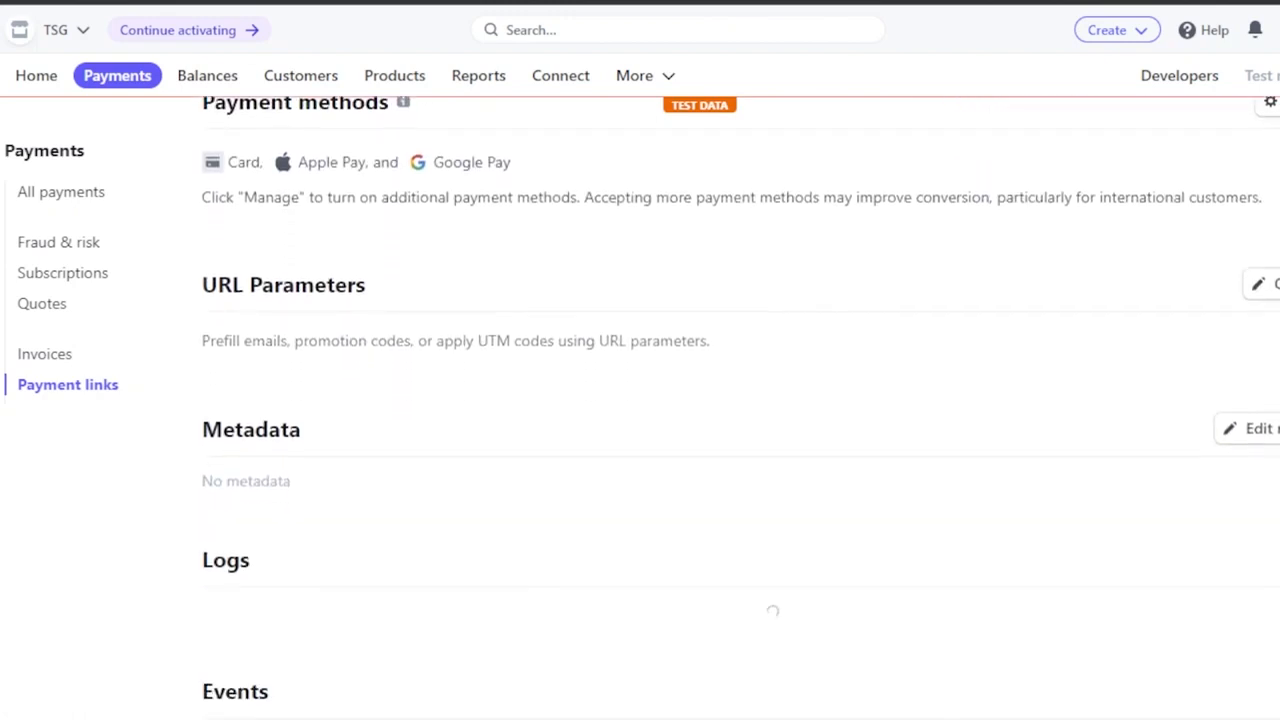
scroll(640, 400, "up", 8)
scroll(640, 400, "up", 4)
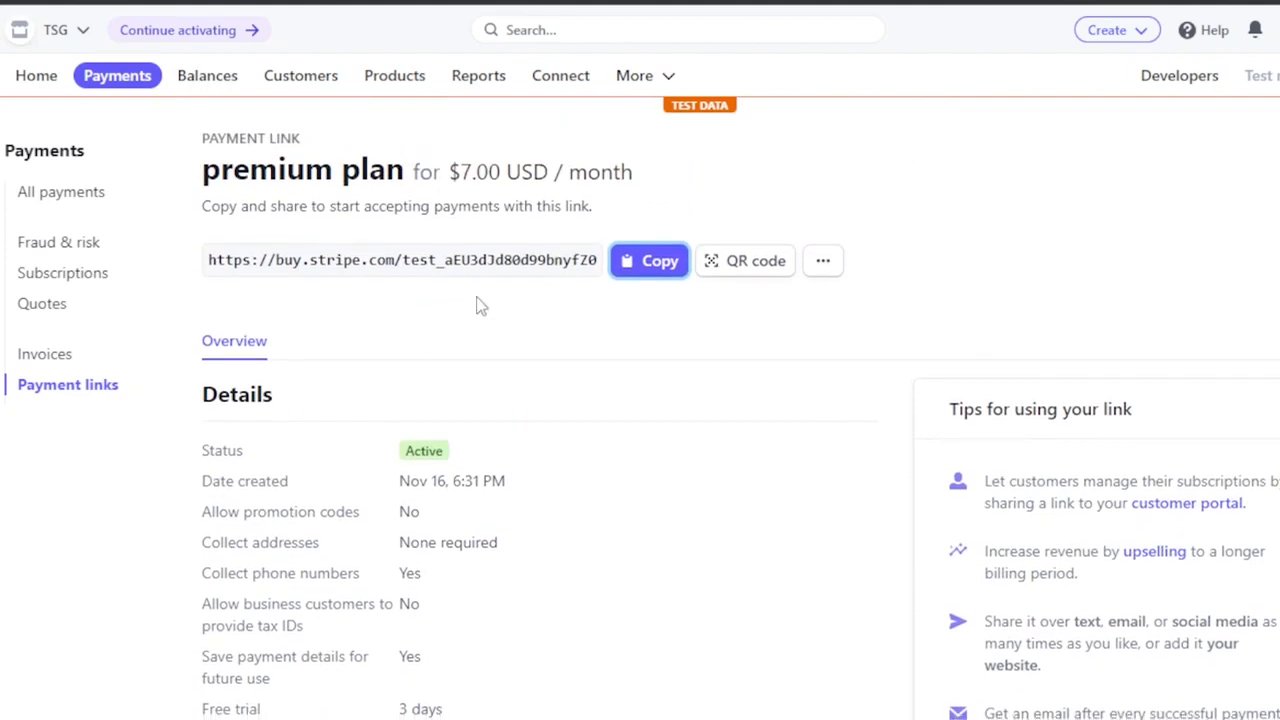
left_click(824, 264)
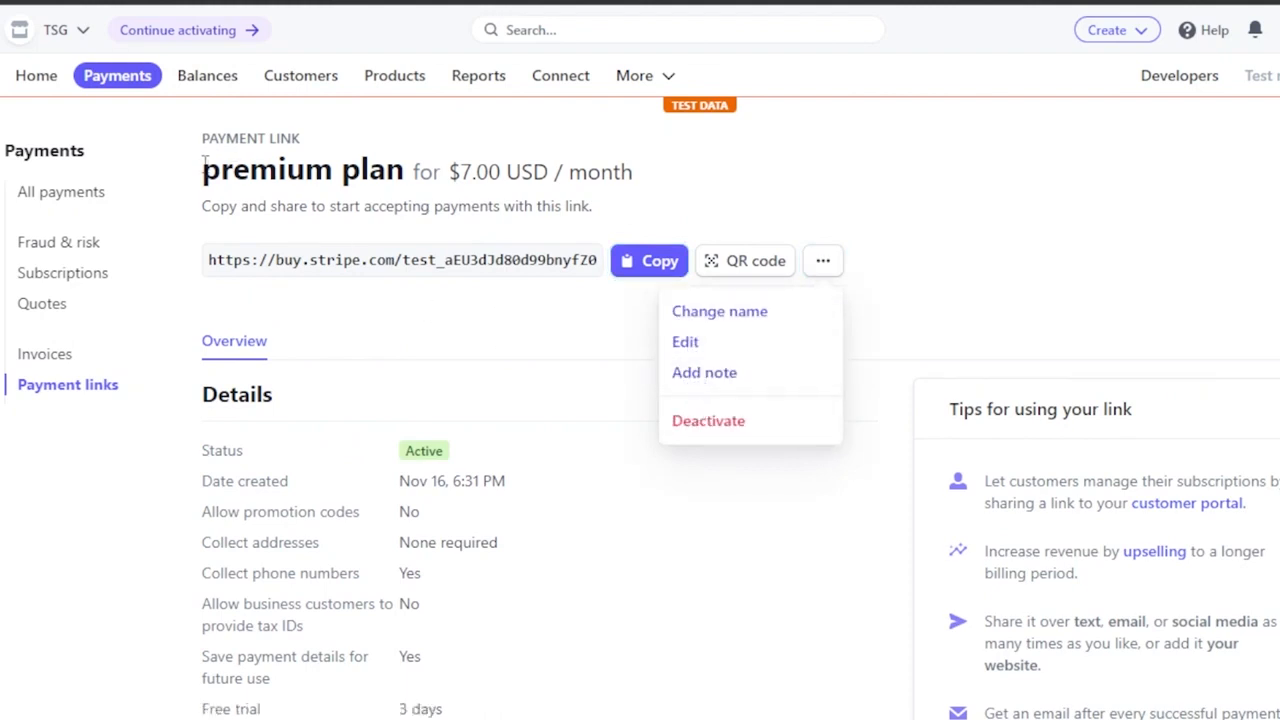
left_click_drag(204, 165, 490, 168)
left_click(674, 151)
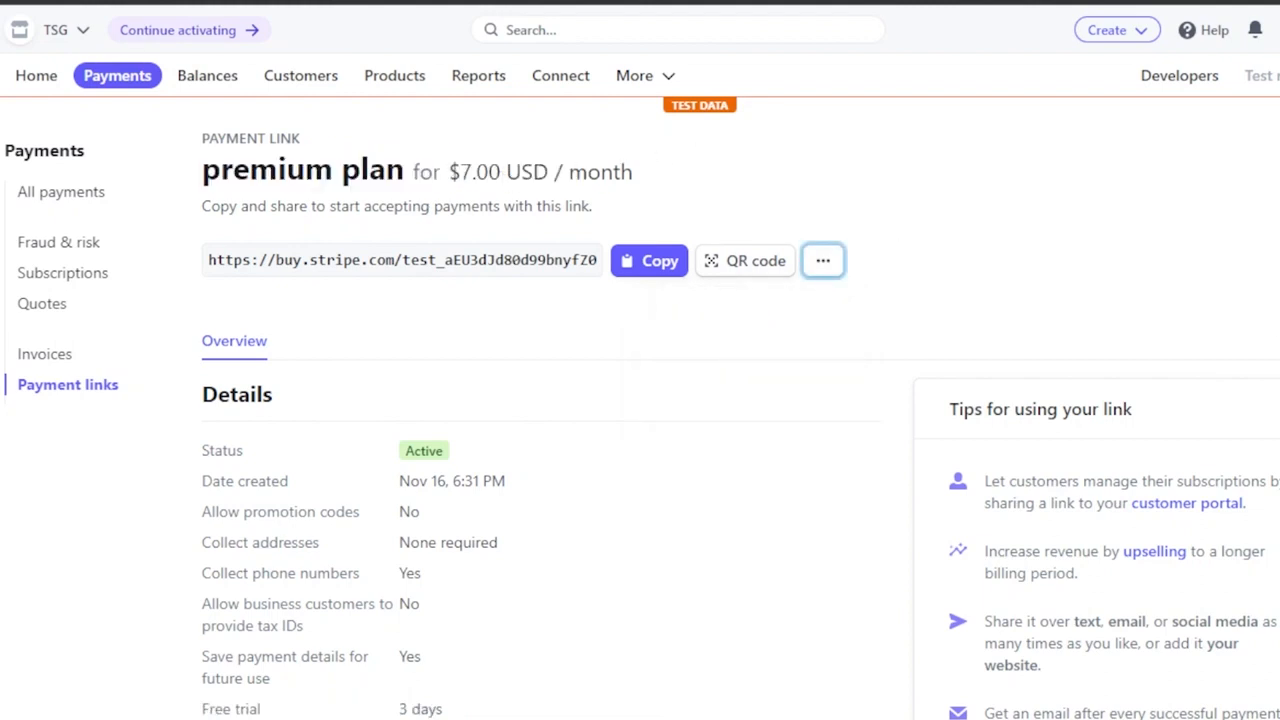
Open the management page for the link's payment methods and look through the available cards and wallets.
scroll(740, 410, "down", 3)
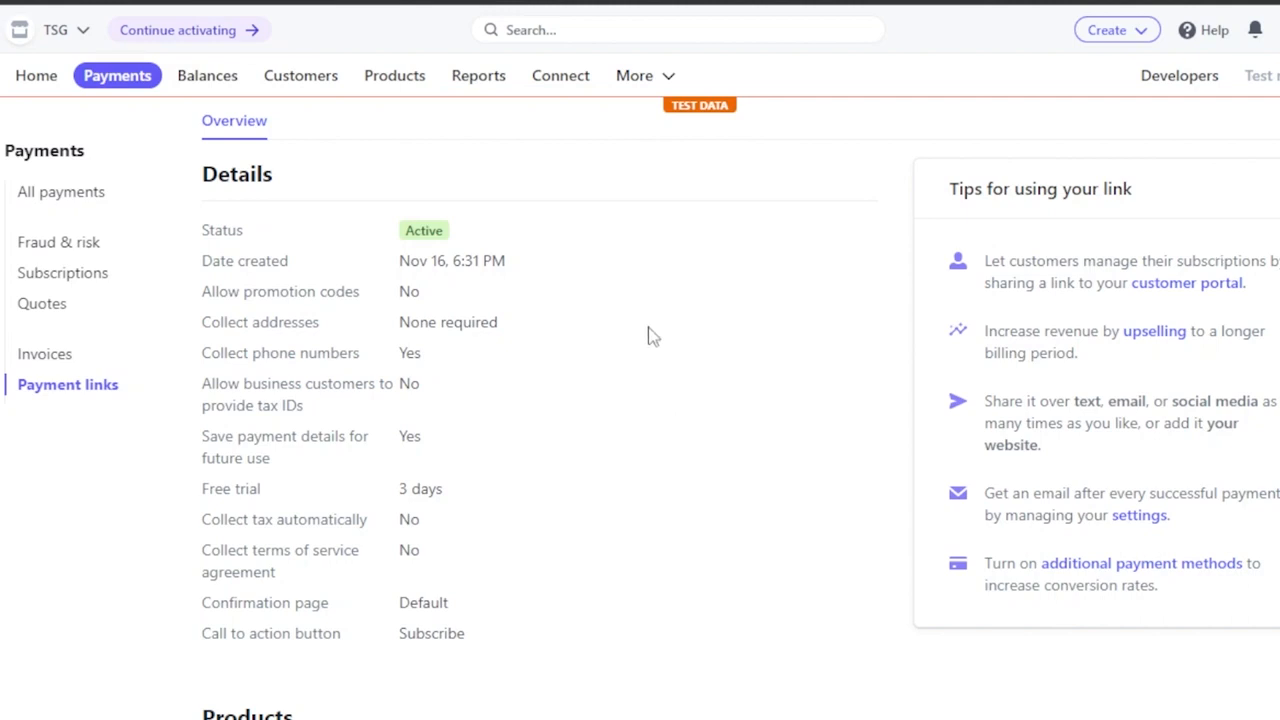
scroll(1274, 180, "down", 3)
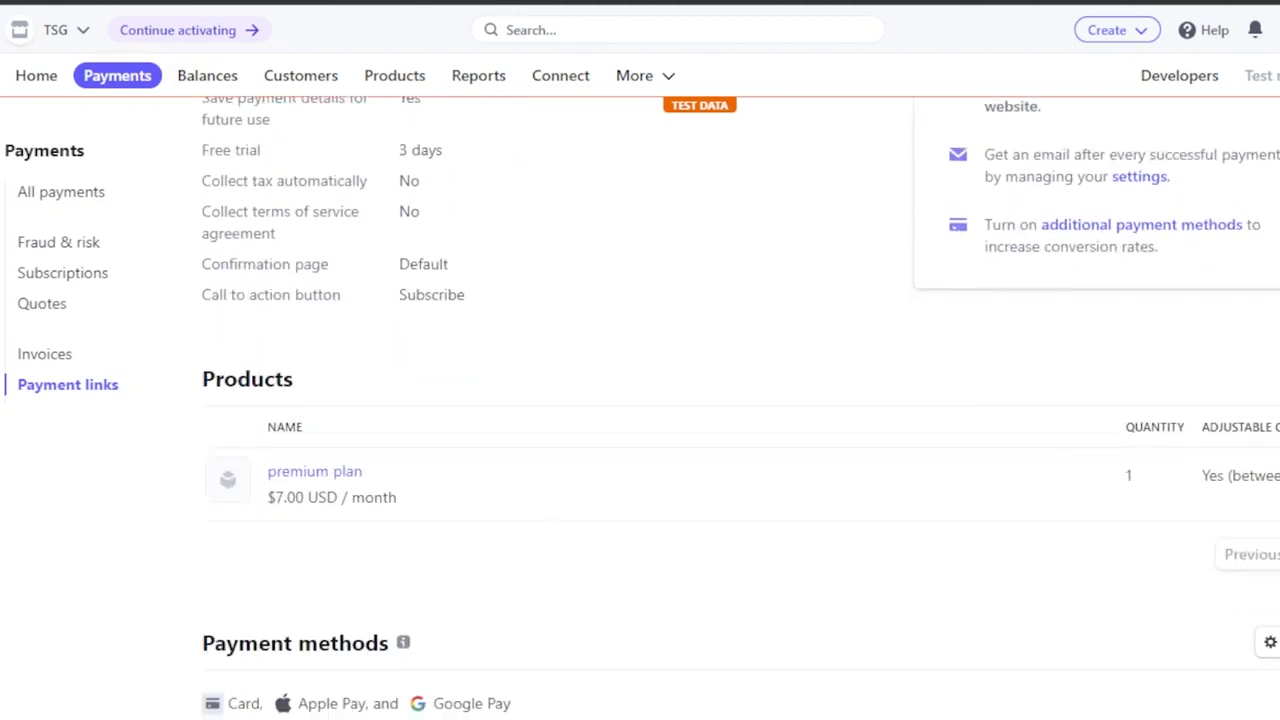
scroll(741, 408, "down", 3)
scroll(741, 400, "down", 2)
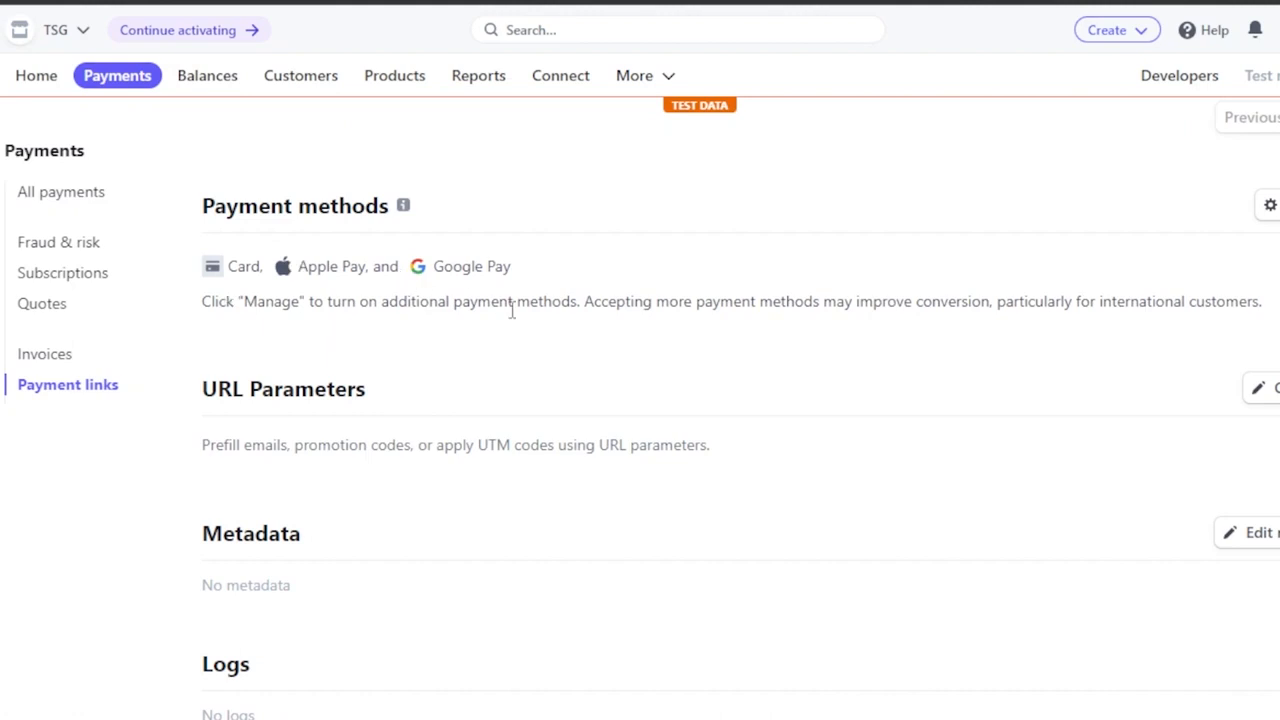
scroll(1262, 232, "right", 2)
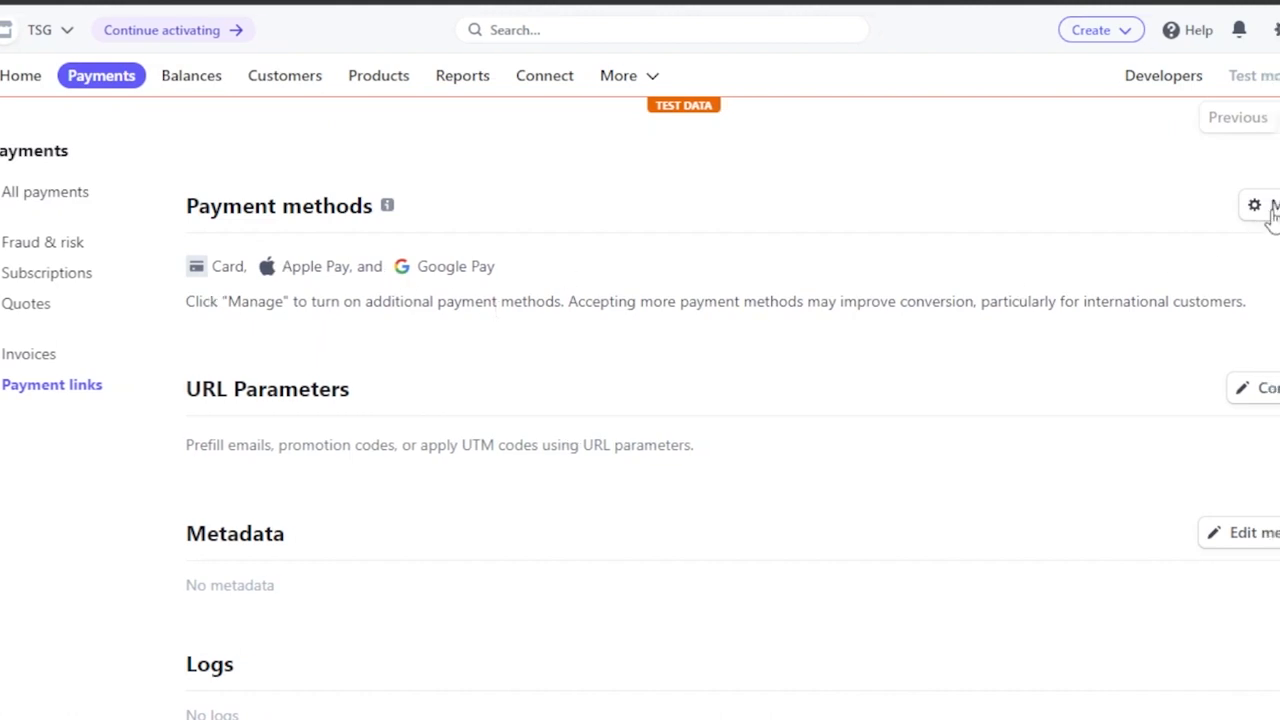
left_click(1206, 218)
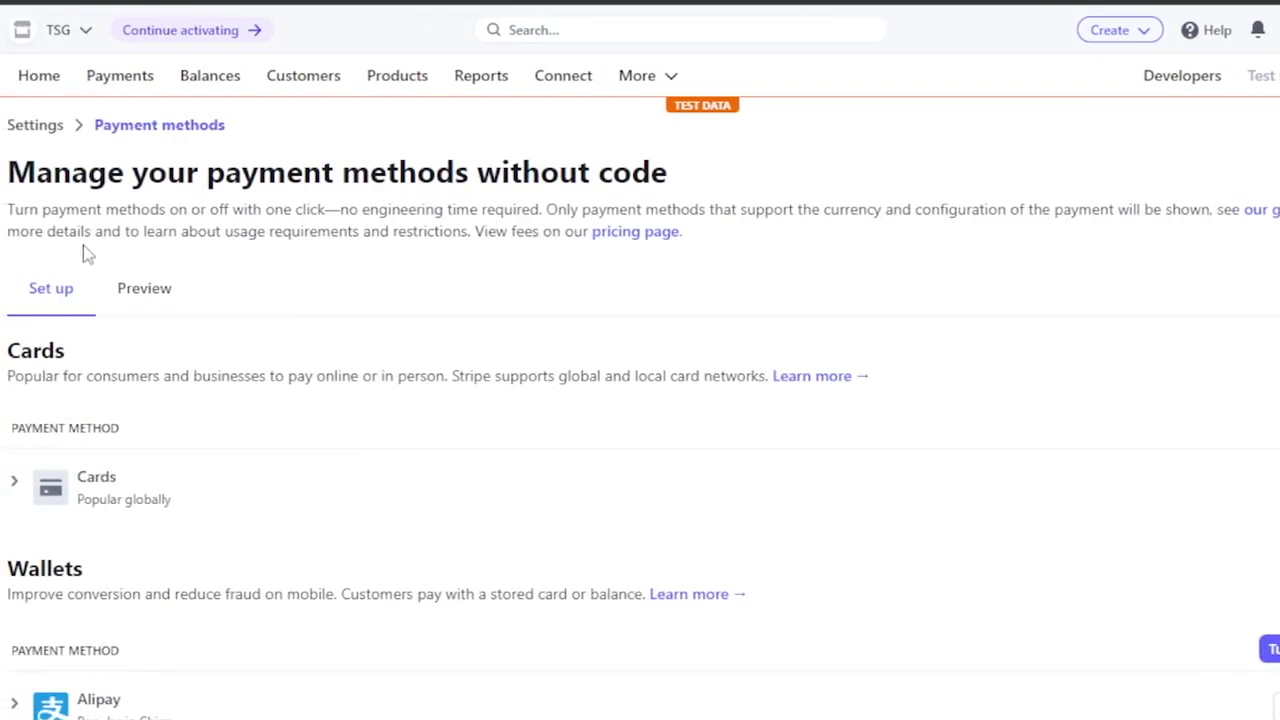
scroll(640, 408, "down", 3)
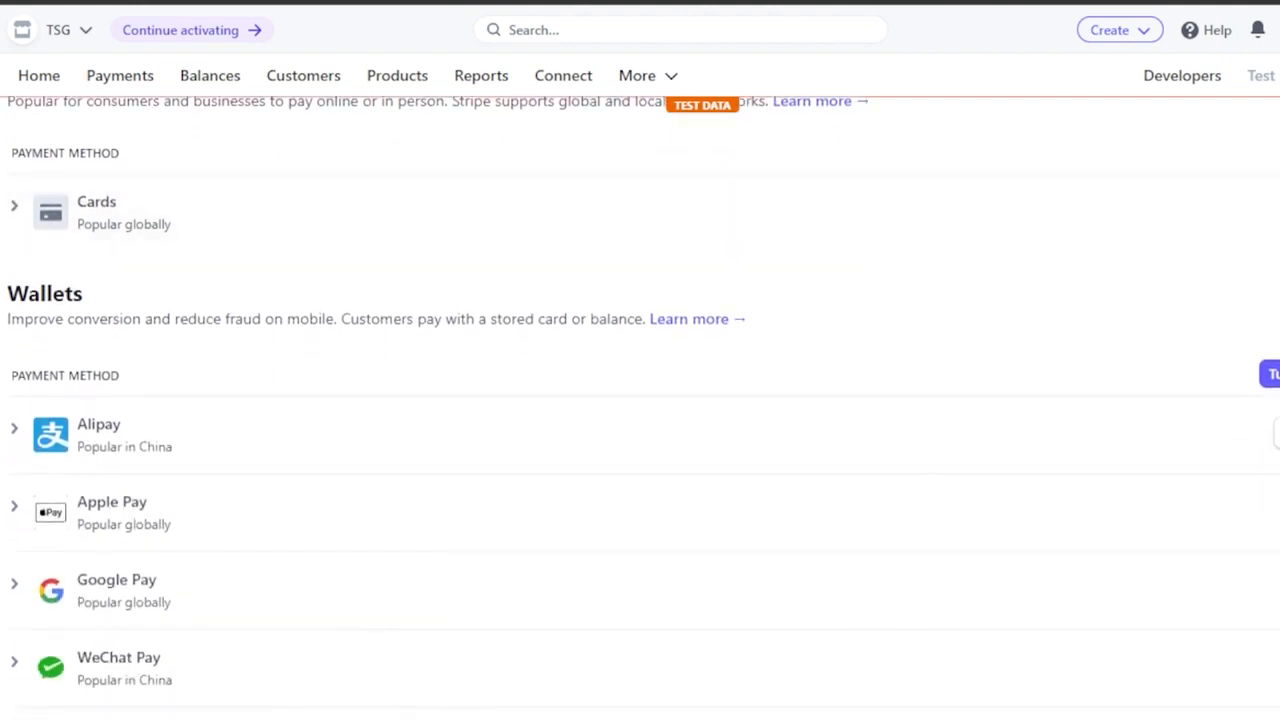
scroll(640, 408, "down", 2)
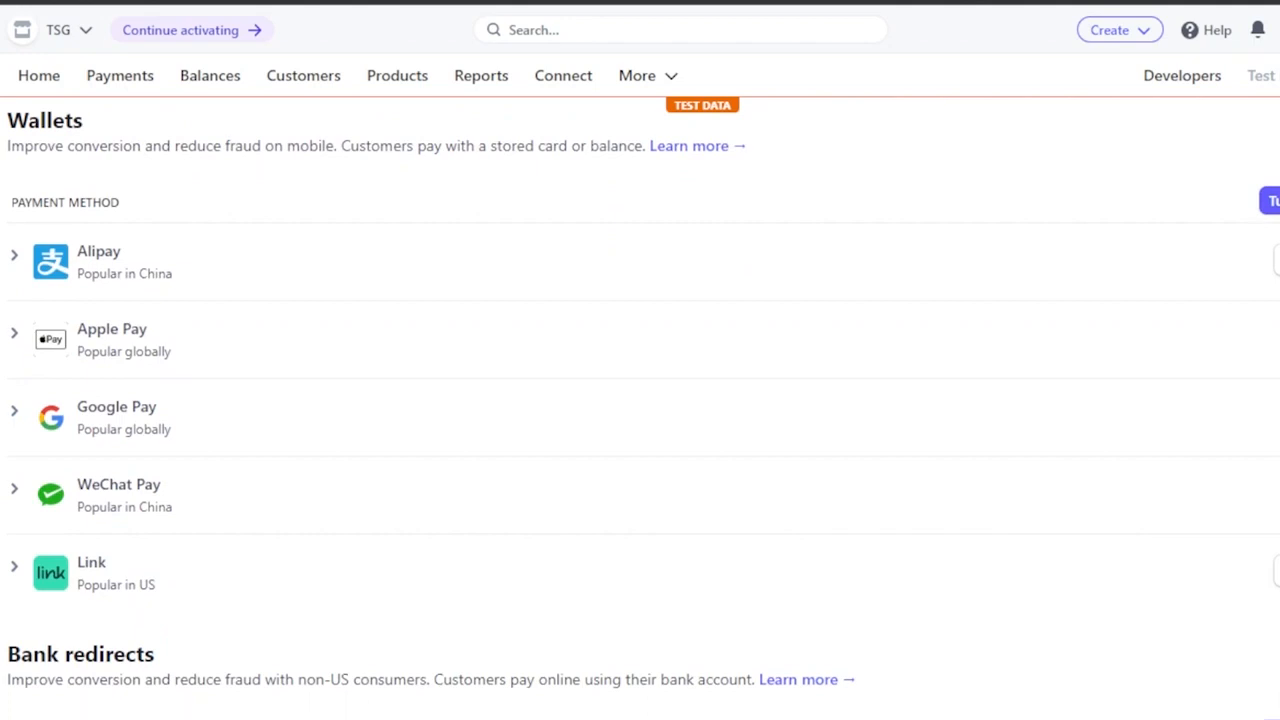
Look through the bank redirects, buy now, pay later and bank debits sections of the available payment methods.
scroll(640, 400, "down", 4)
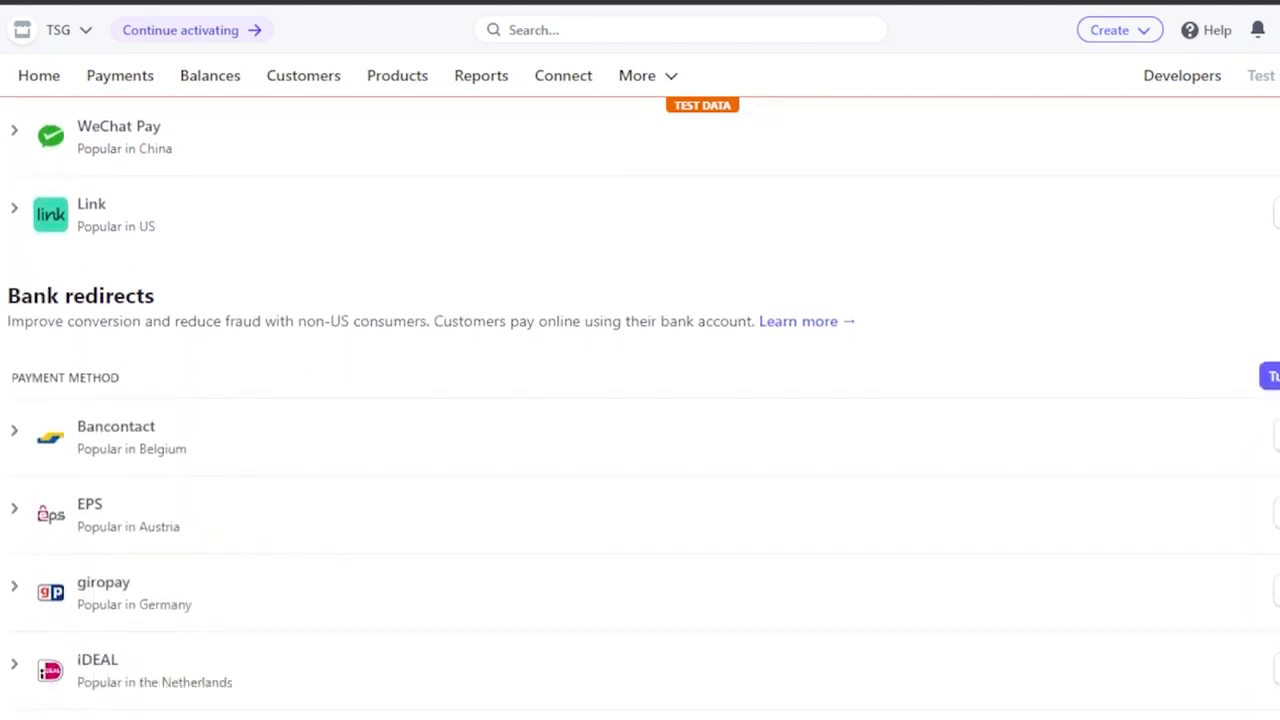
scroll(640, 400, "down", 2)
scroll(640, 400, "down", 1)
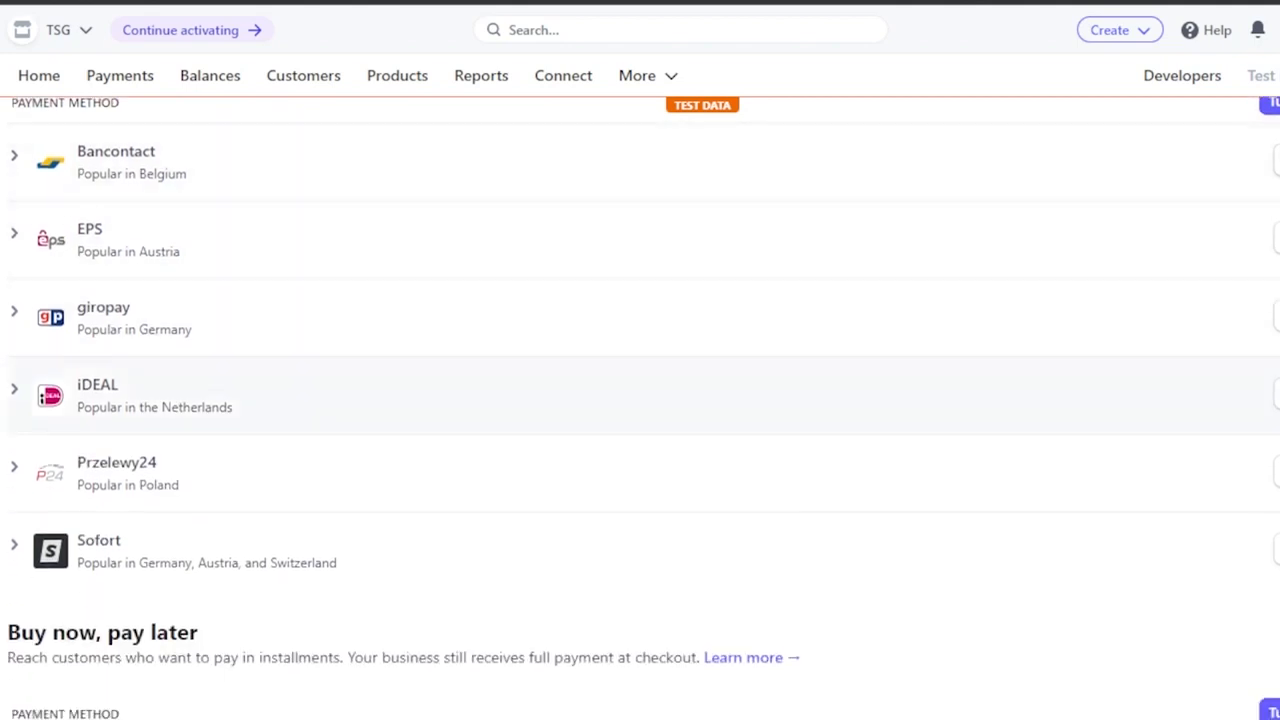
scroll(640, 400, "down", 4)
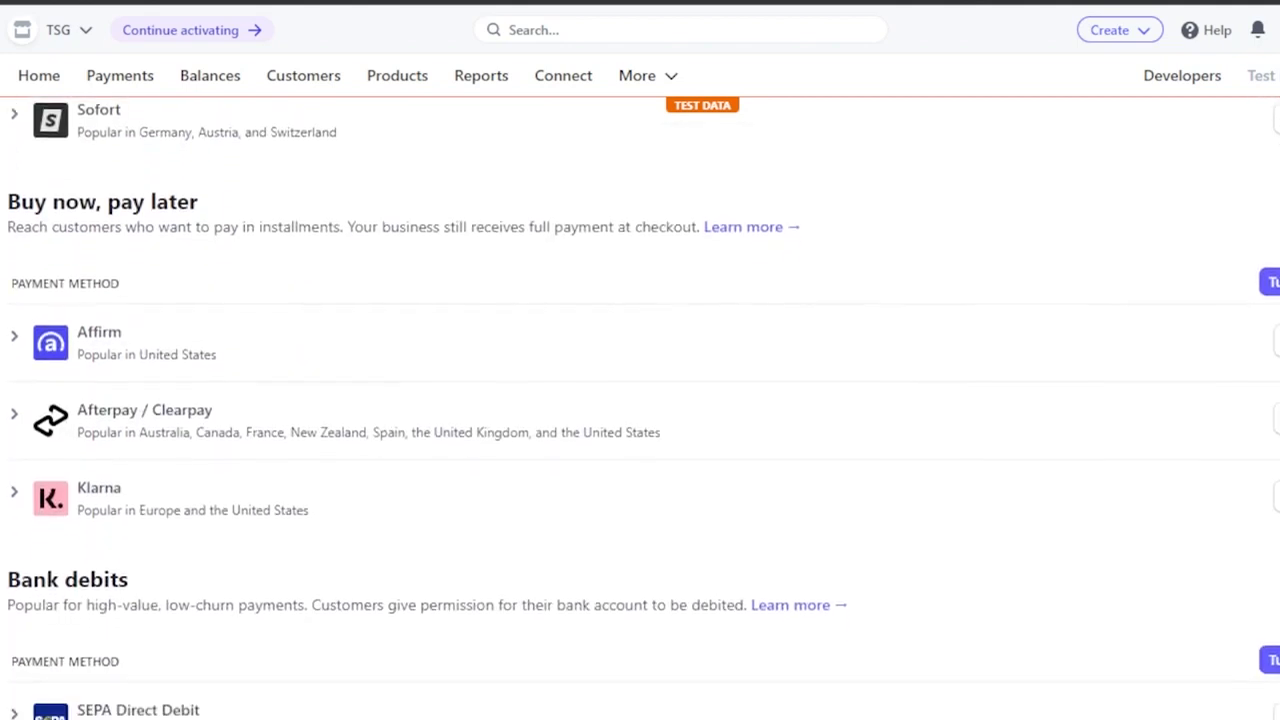
scroll(640, 400, "down", 2)
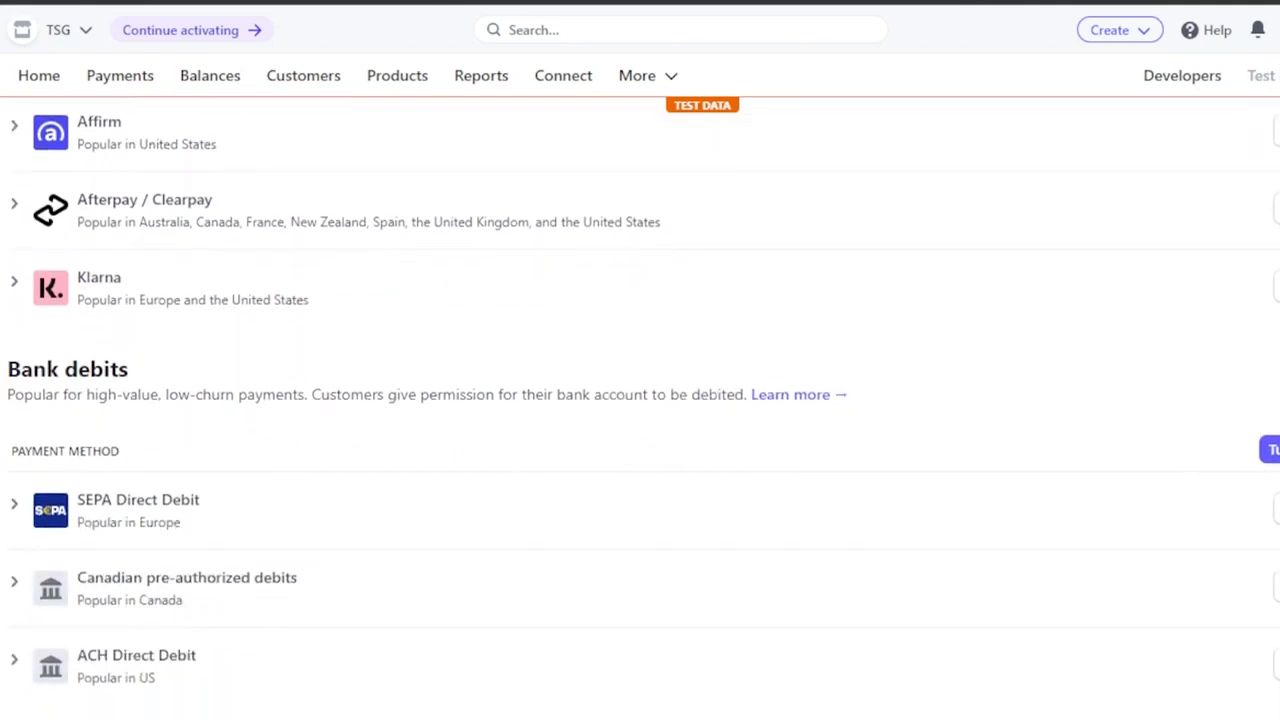
scroll(640, 400, "up", 15)
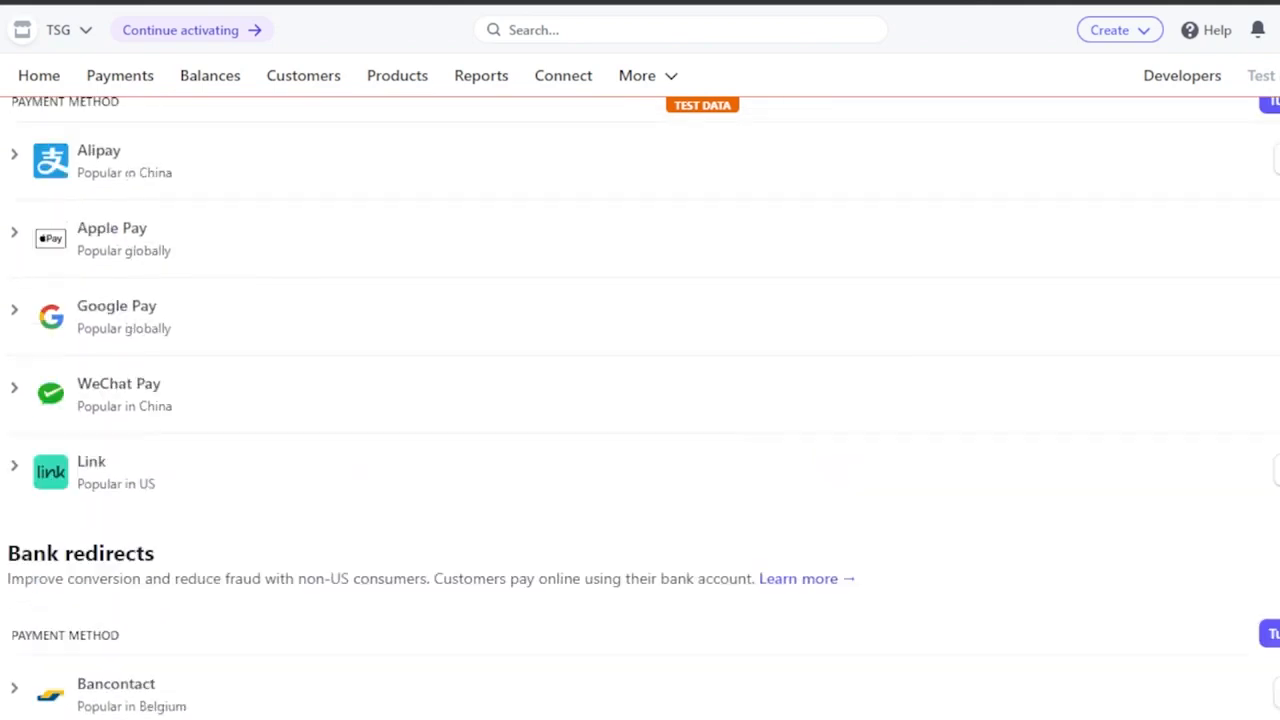
scroll(640, 400, "down", 10)
scroll(640, 400, "down", 8)
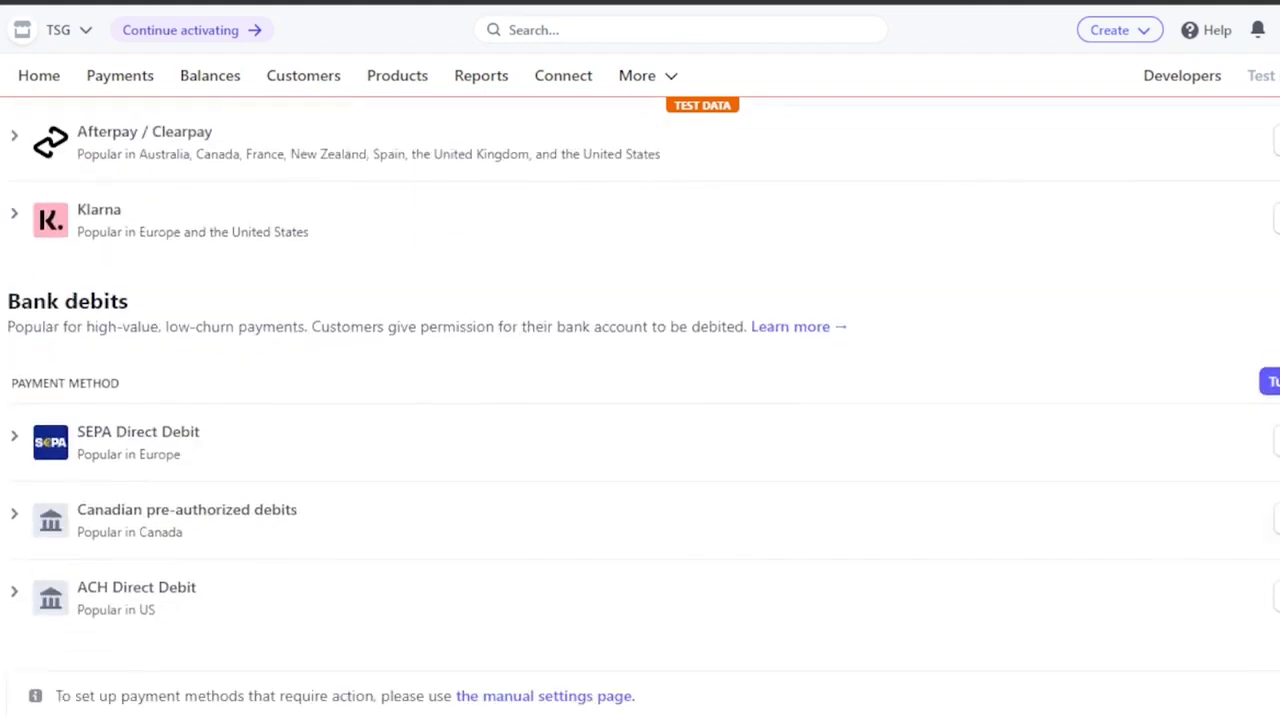
scroll(640, 400, "up", 15)
scroll(640, 400, "down", 15)
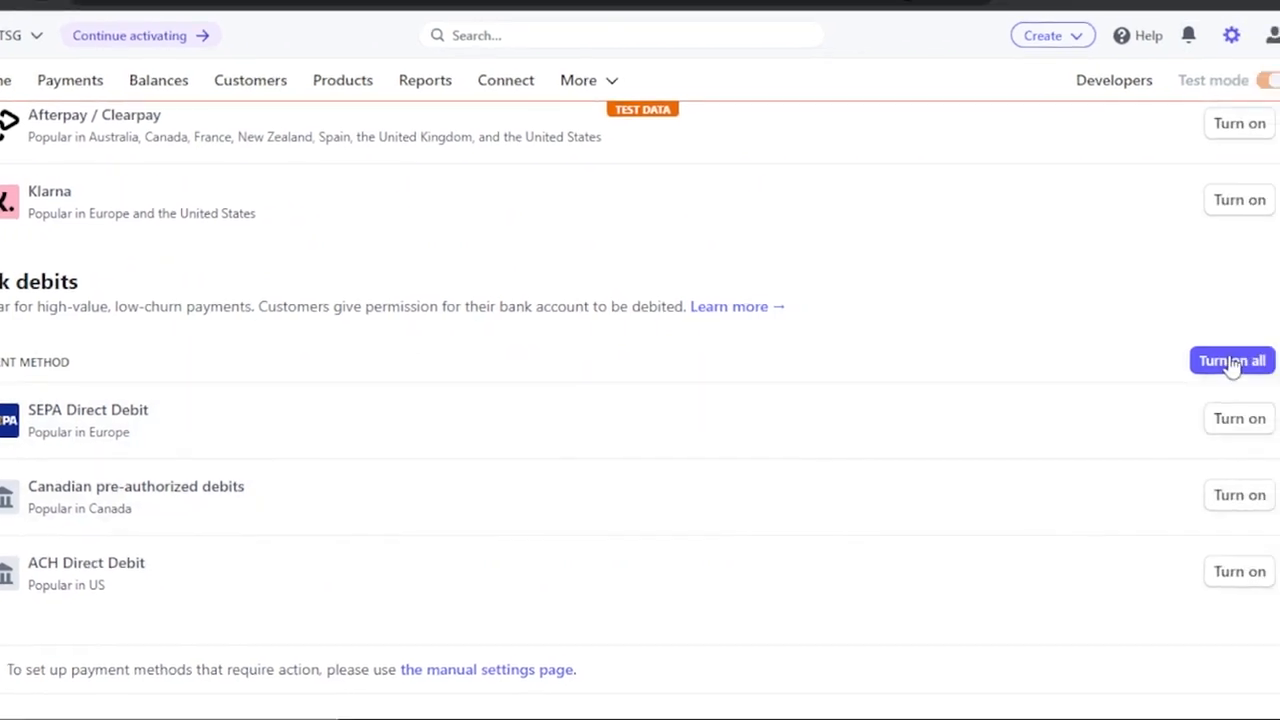
Check which cards, wallets, bank redirects and installment methods are turned on, going back to the start of the payment methods page.
scroll(1232, 366, "up", 10)
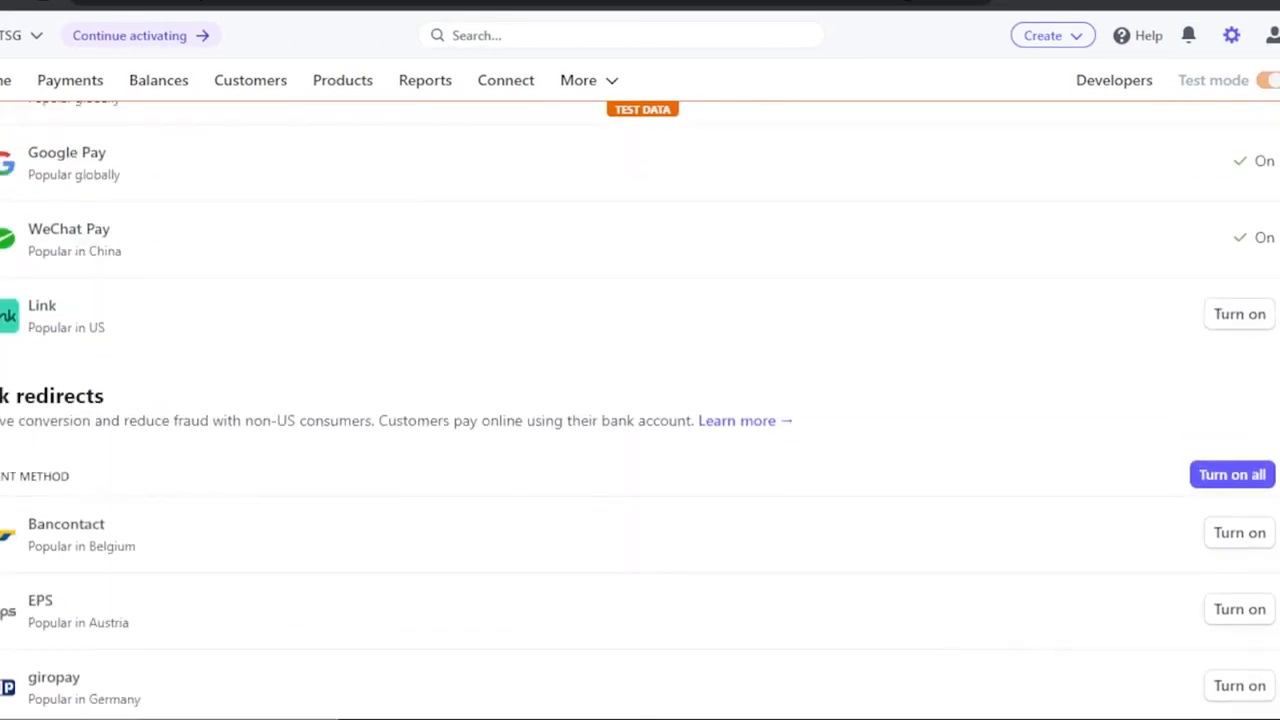
scroll(640, 410, "up", 2)
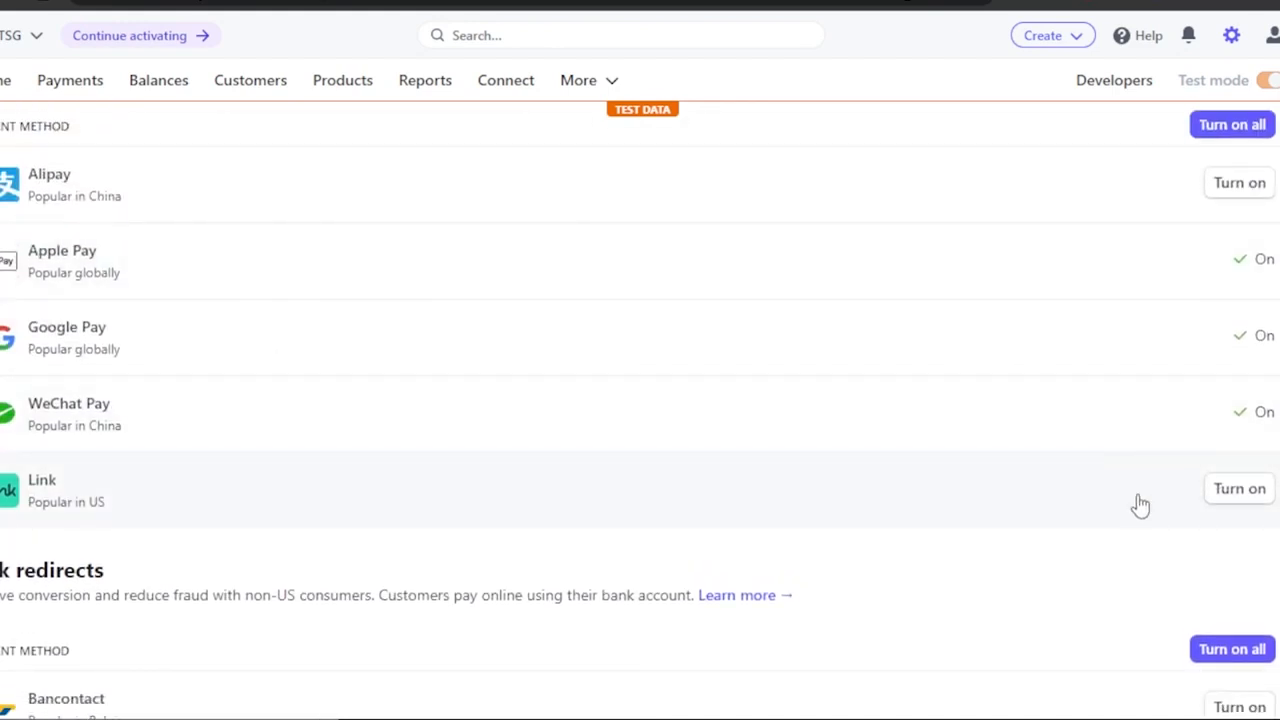
scroll(640, 410, "down", 10)
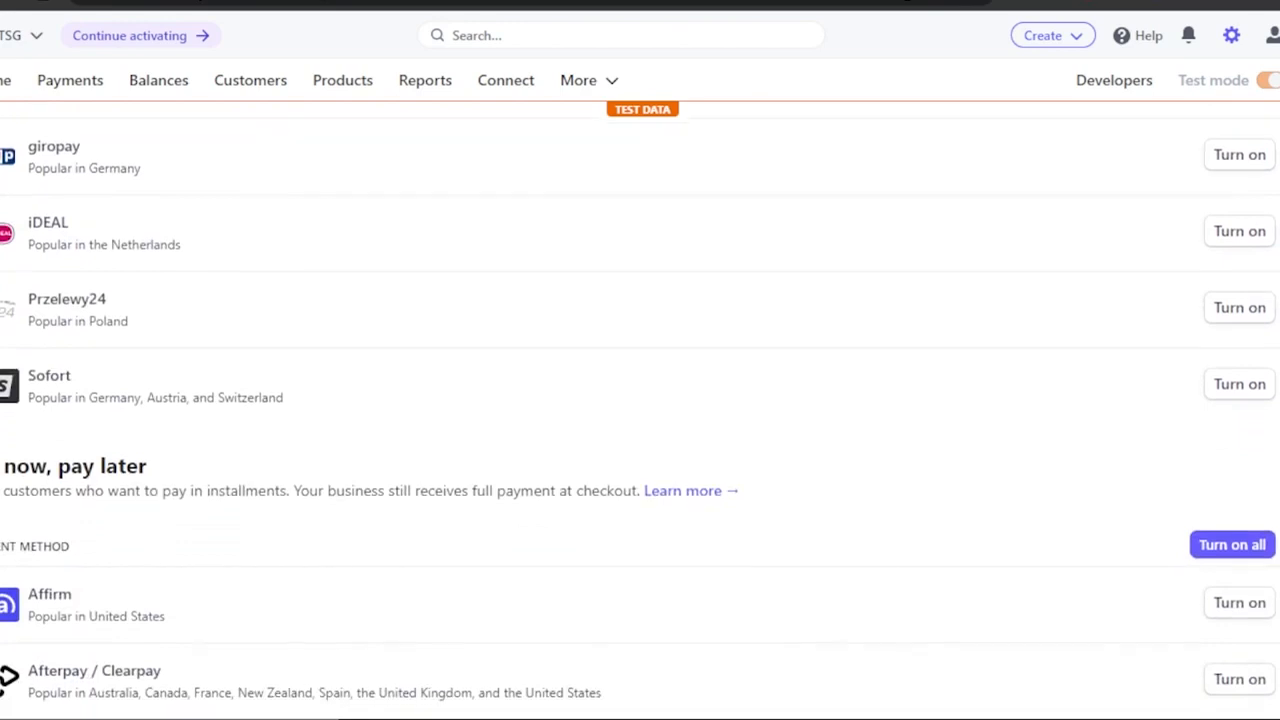
scroll(640, 410, "up", 15)
scroll(640, 410, "up", 3)
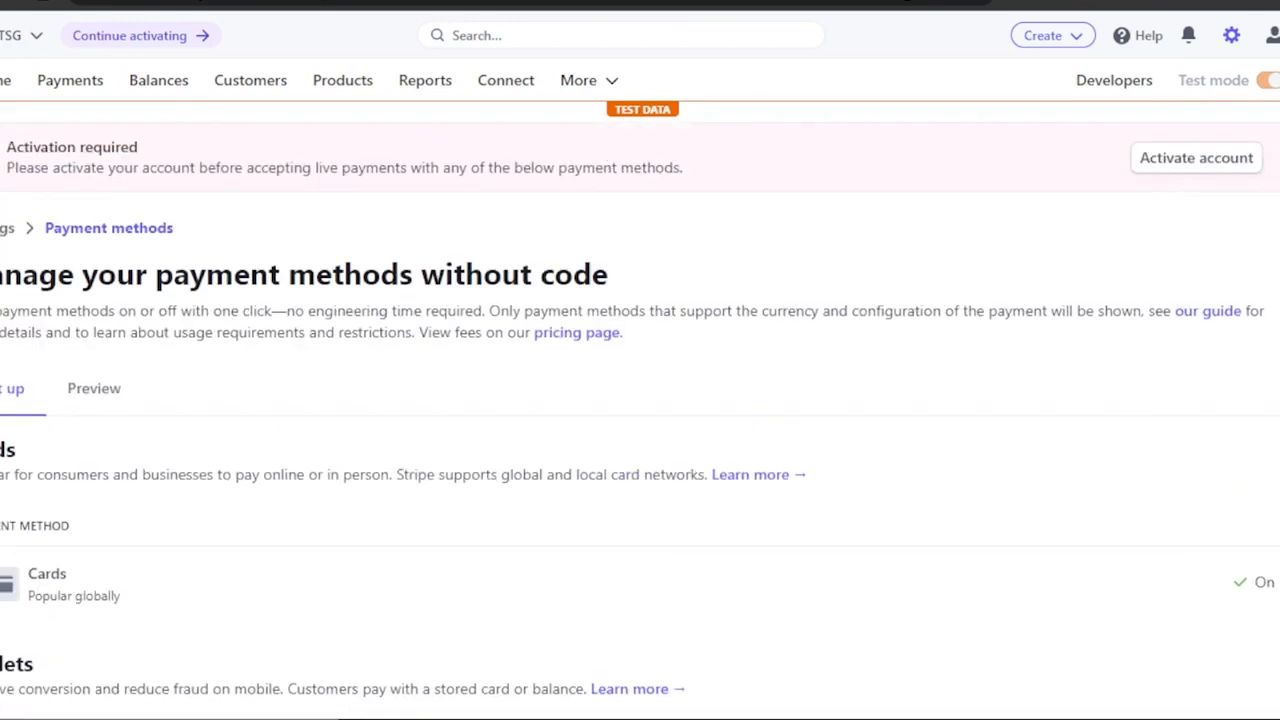
scroll(640, 410, "down", 5)
scroll(640, 410, "up", 4)
scroll(640, 410, "up", 1)
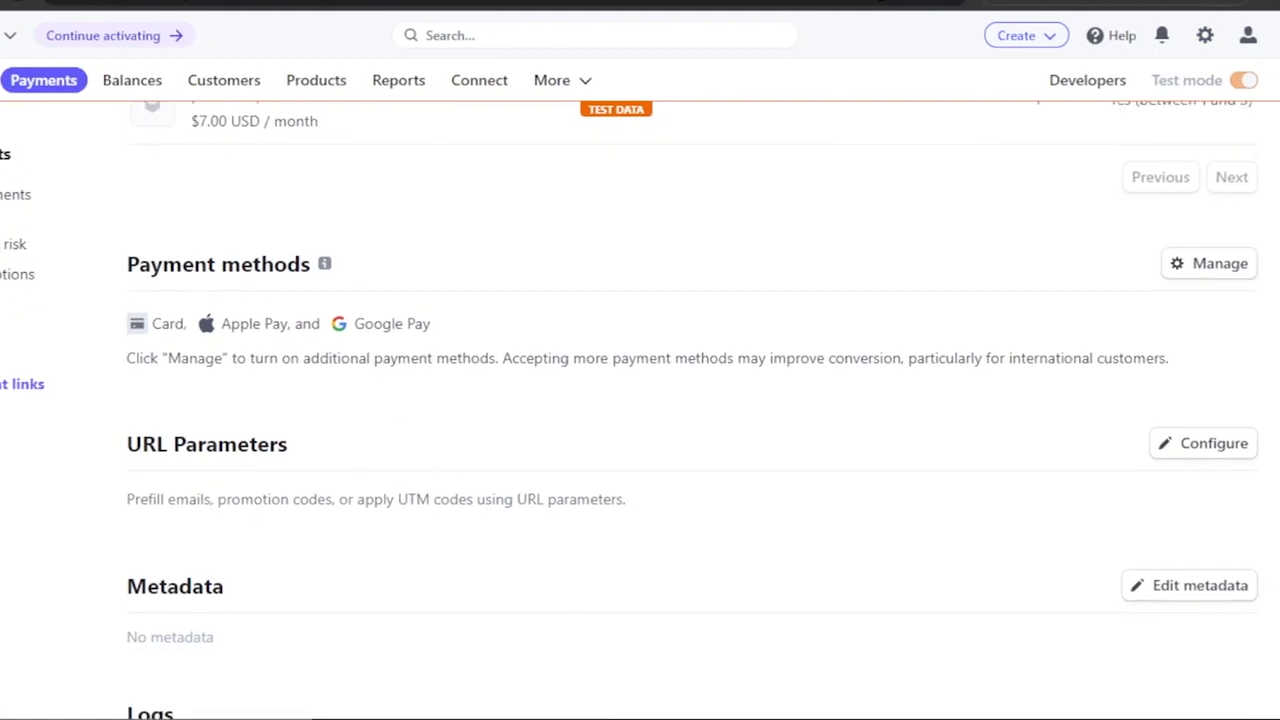
Return to the premium plan payment link's page and copy the link's URL again.
scroll(668, 343, "up", 3)
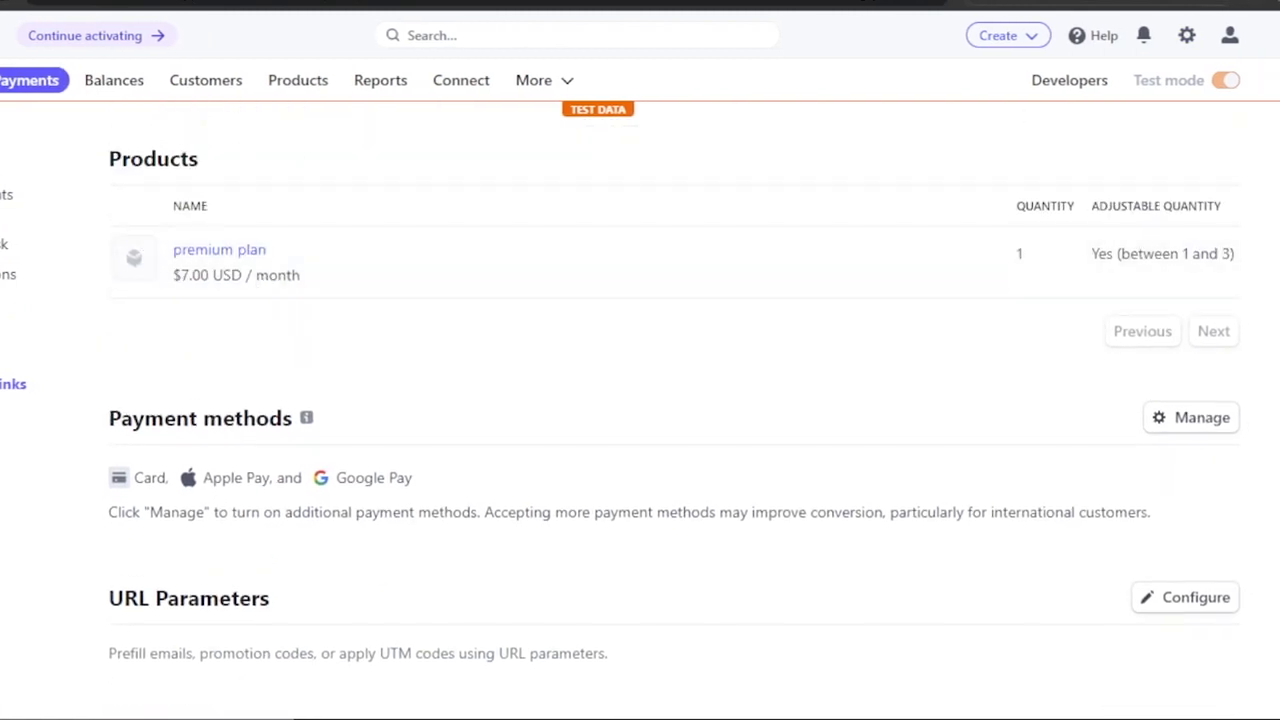
scroll(640, 400, "up", 6)
scroll(66, 541, "down", 10)
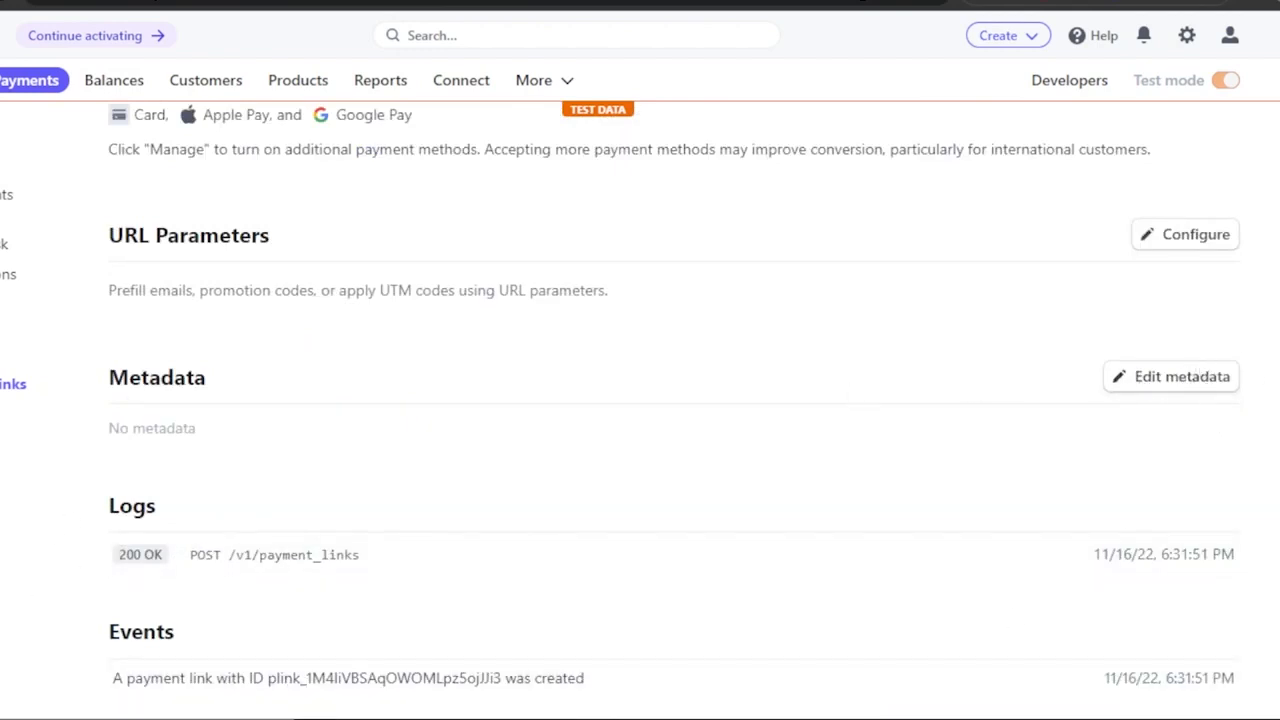
scroll(640, 400, "up", 10)
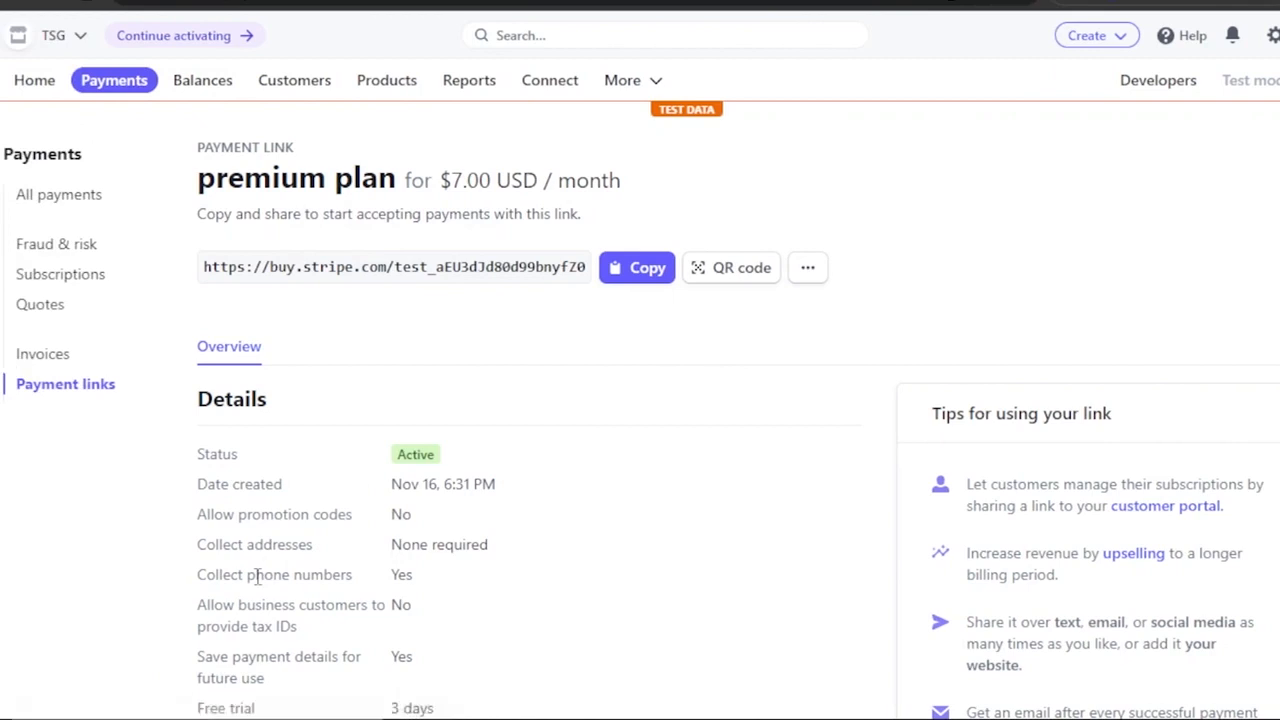
left_click(628, 280)
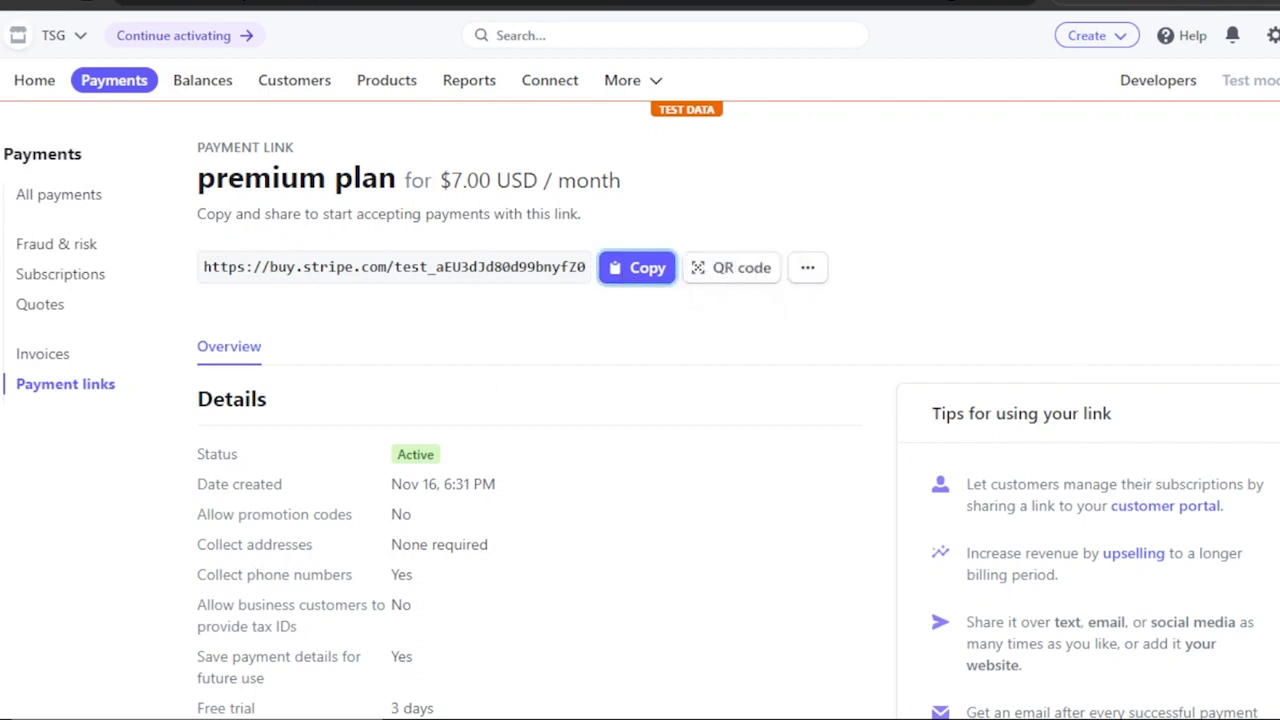
Review the payment link's details, URL parameters, metadata, logs and events.
scroll(640, 400, "down", 7)
scroll(640, 400, "up", 5)
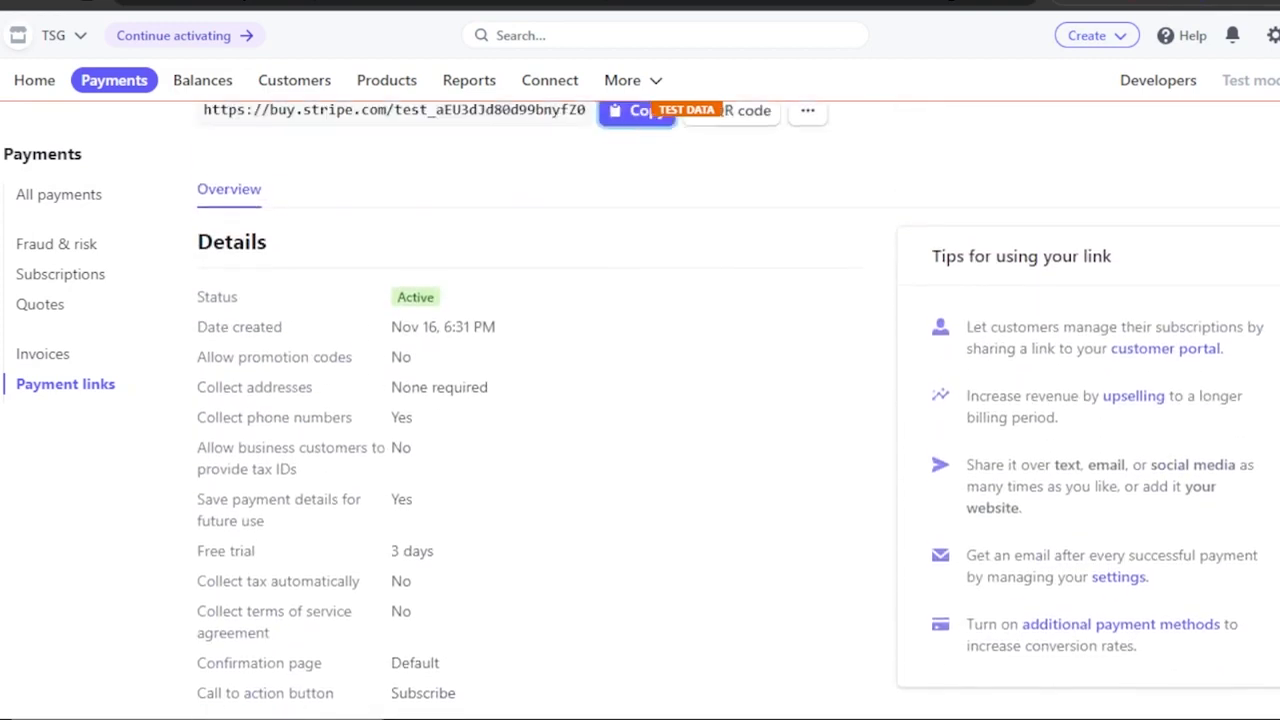
scroll(640, 400, "down", 10)
left_click_drag(900, 335, 900, 700)
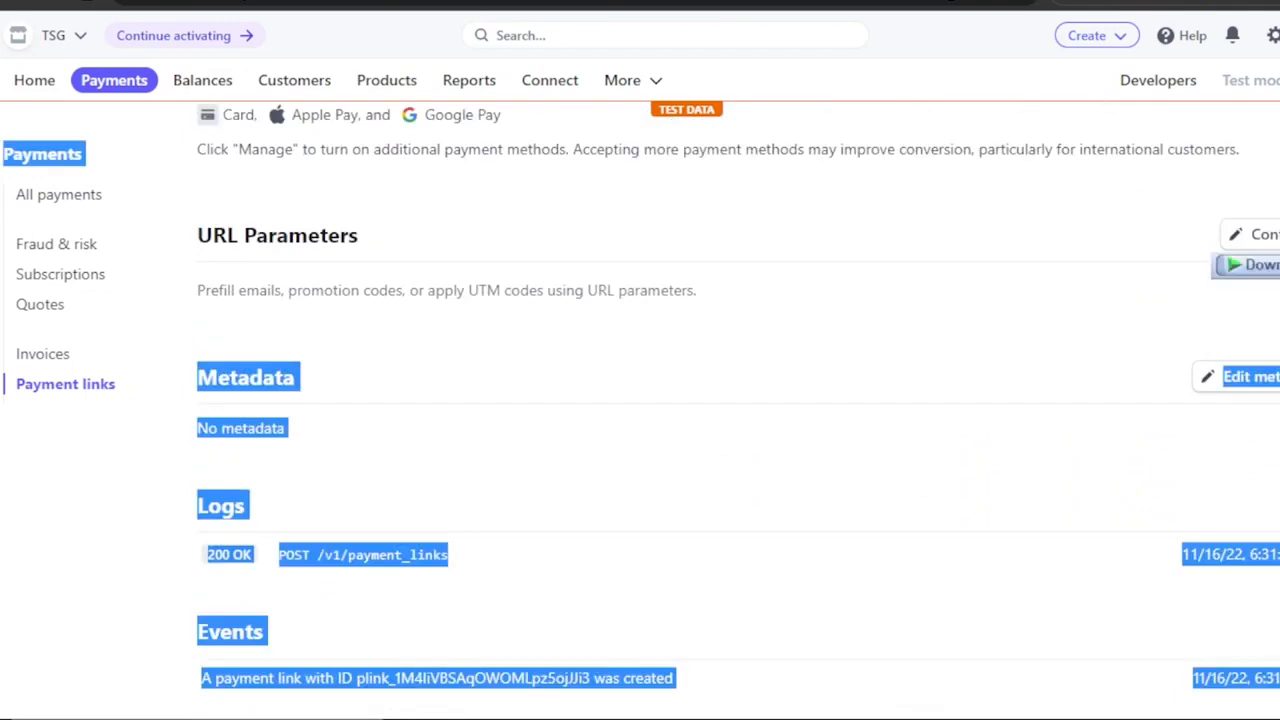
scroll(640, 400, "up", 12)
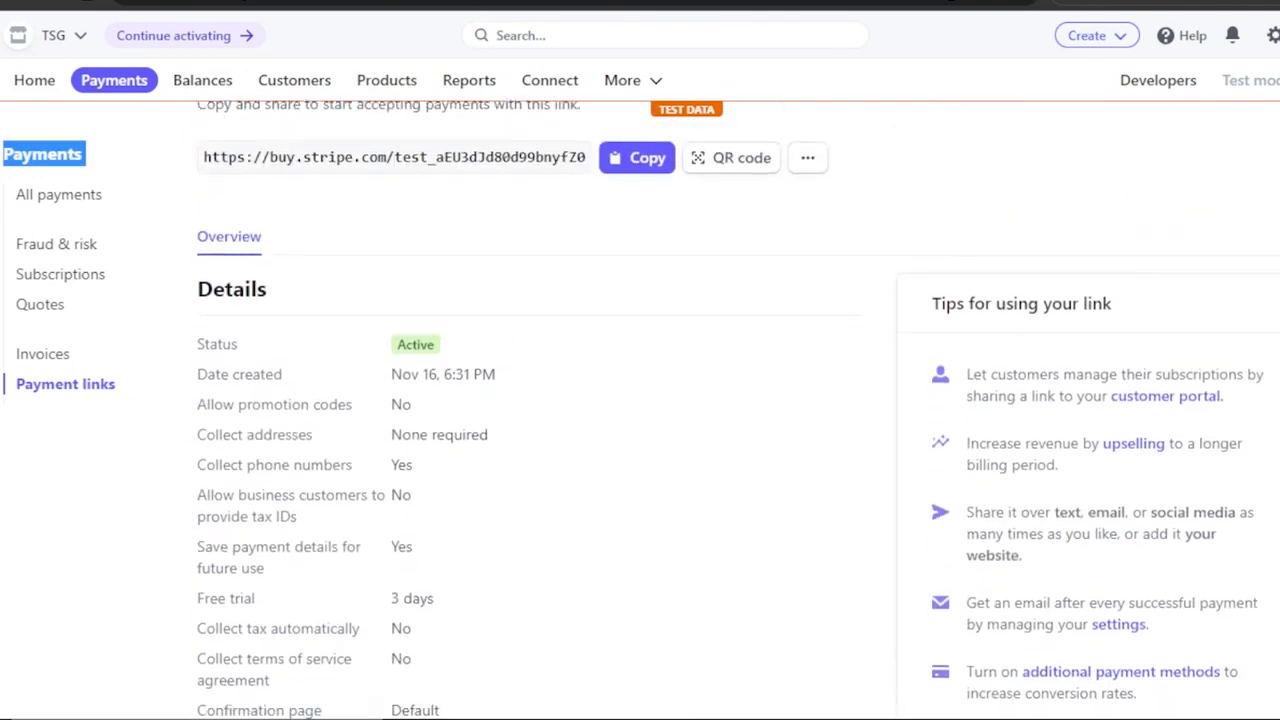
scroll(640, 400, "down", 2)
scroll(640, 400, "up", 5)
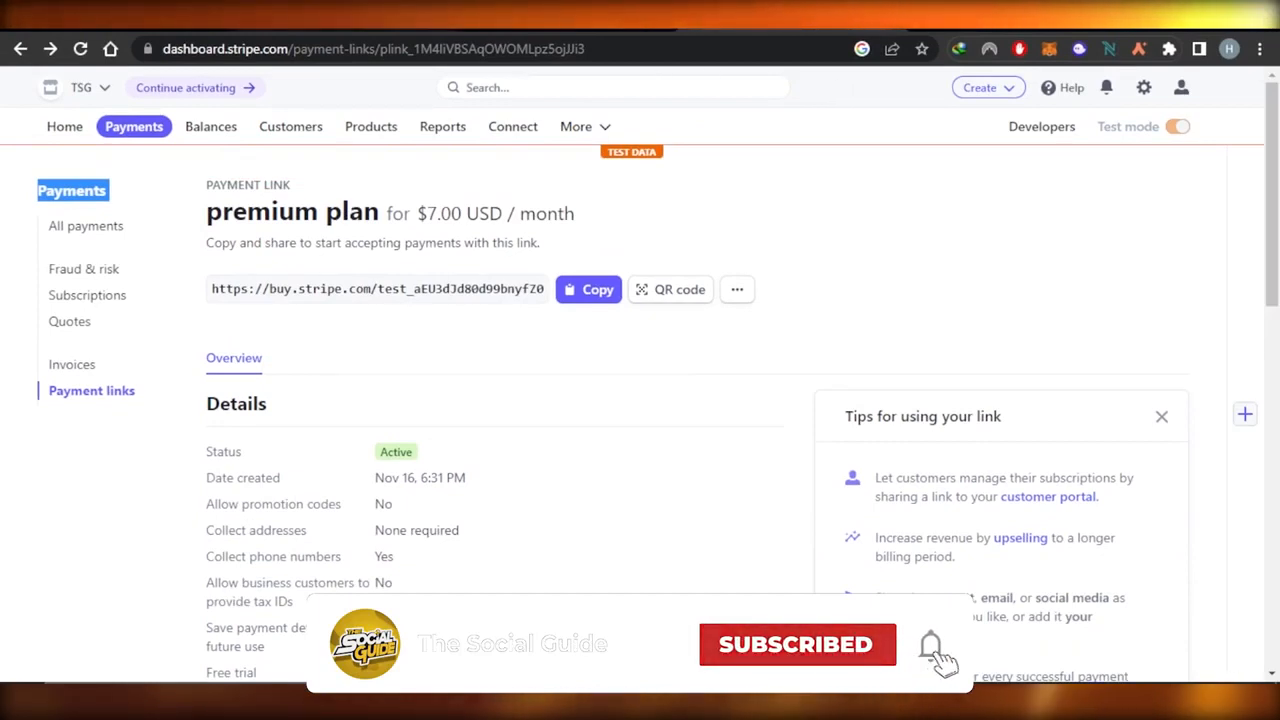
Open the Home dashboard and look through it down to the Today and Reports overview sections.
left_click(65, 134)
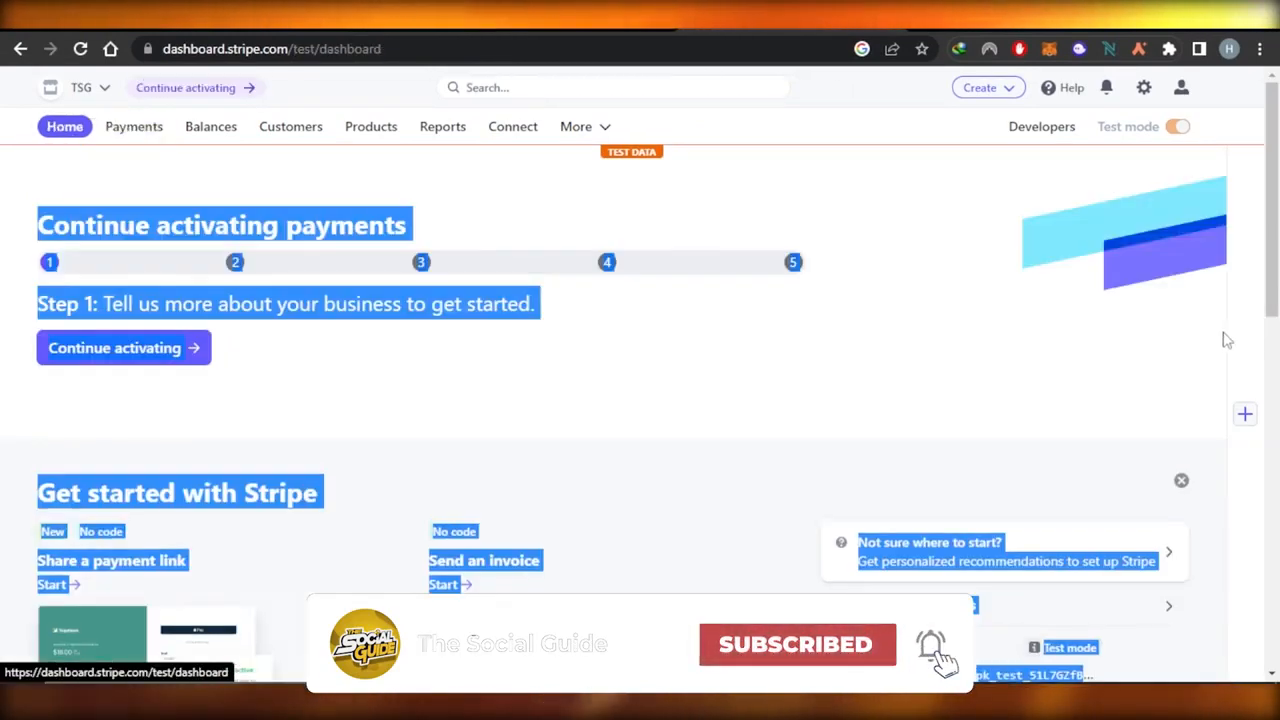
scroll(1276, 213, "down", 5)
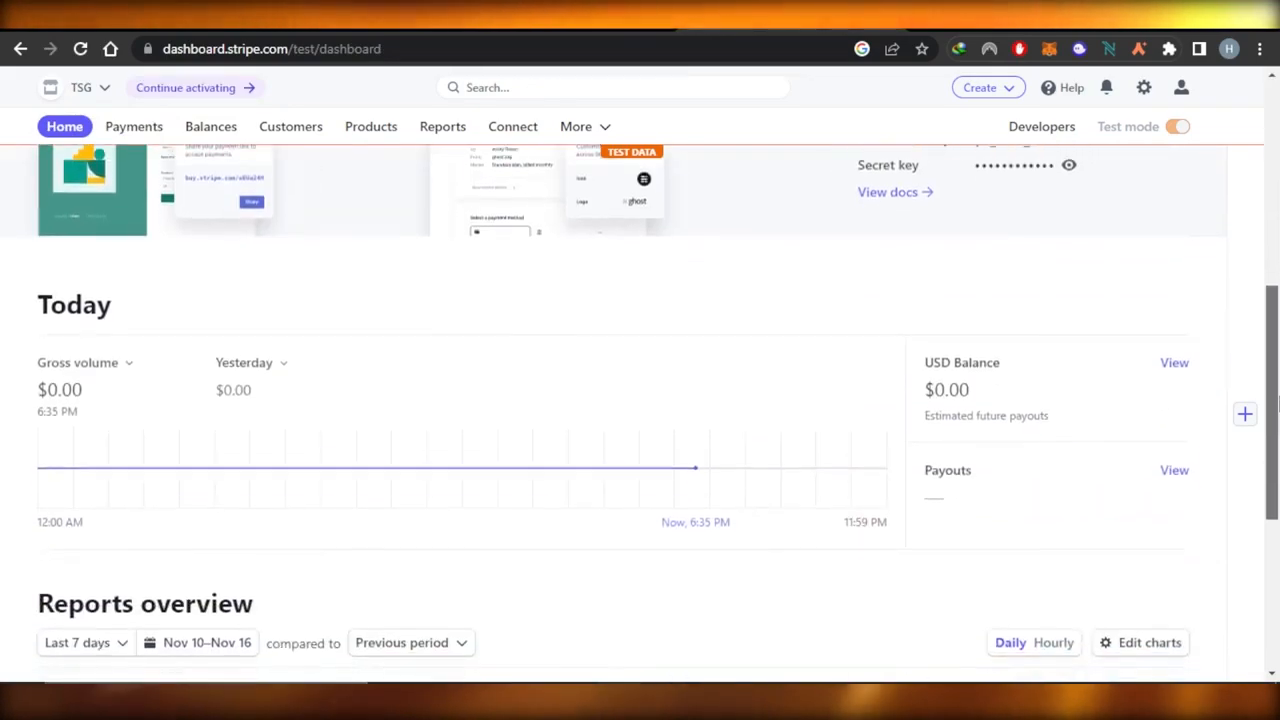